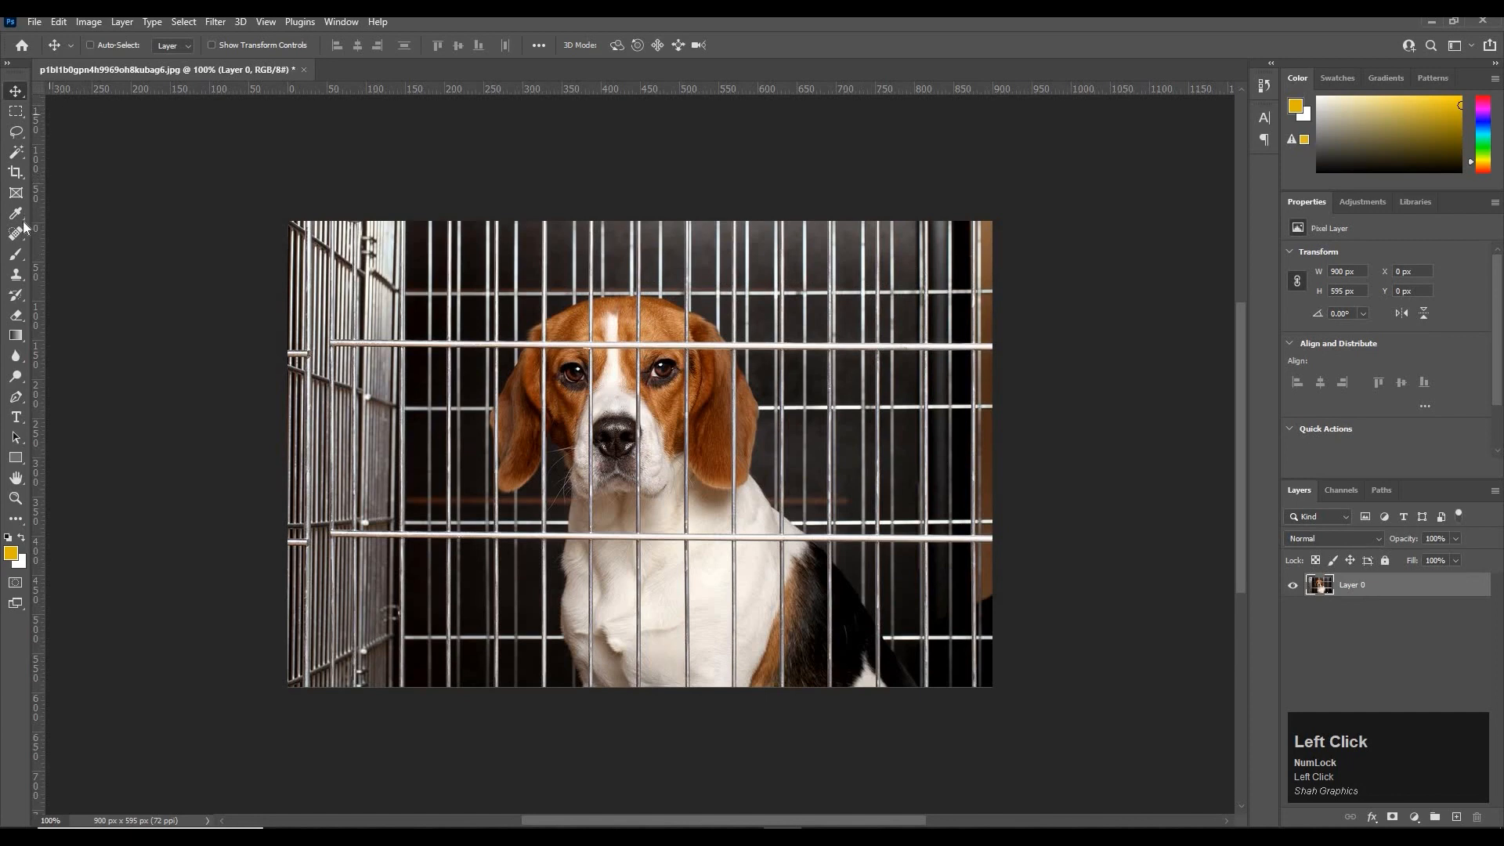
Enter Quick Mask mode with the Brush tool and the default black and white colours.
left_click(18, 256)
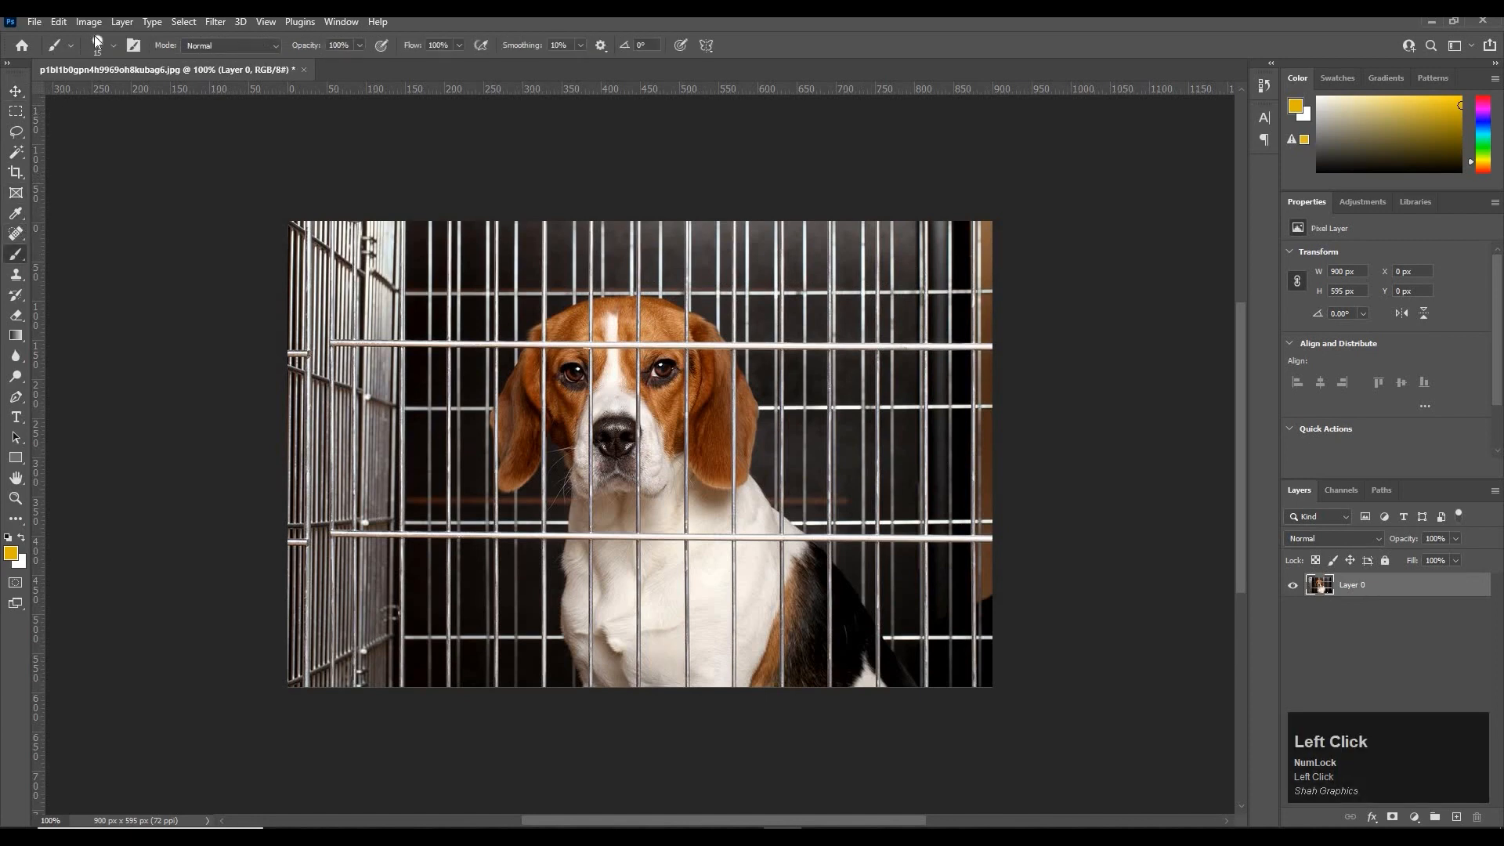
left_click(97, 43)
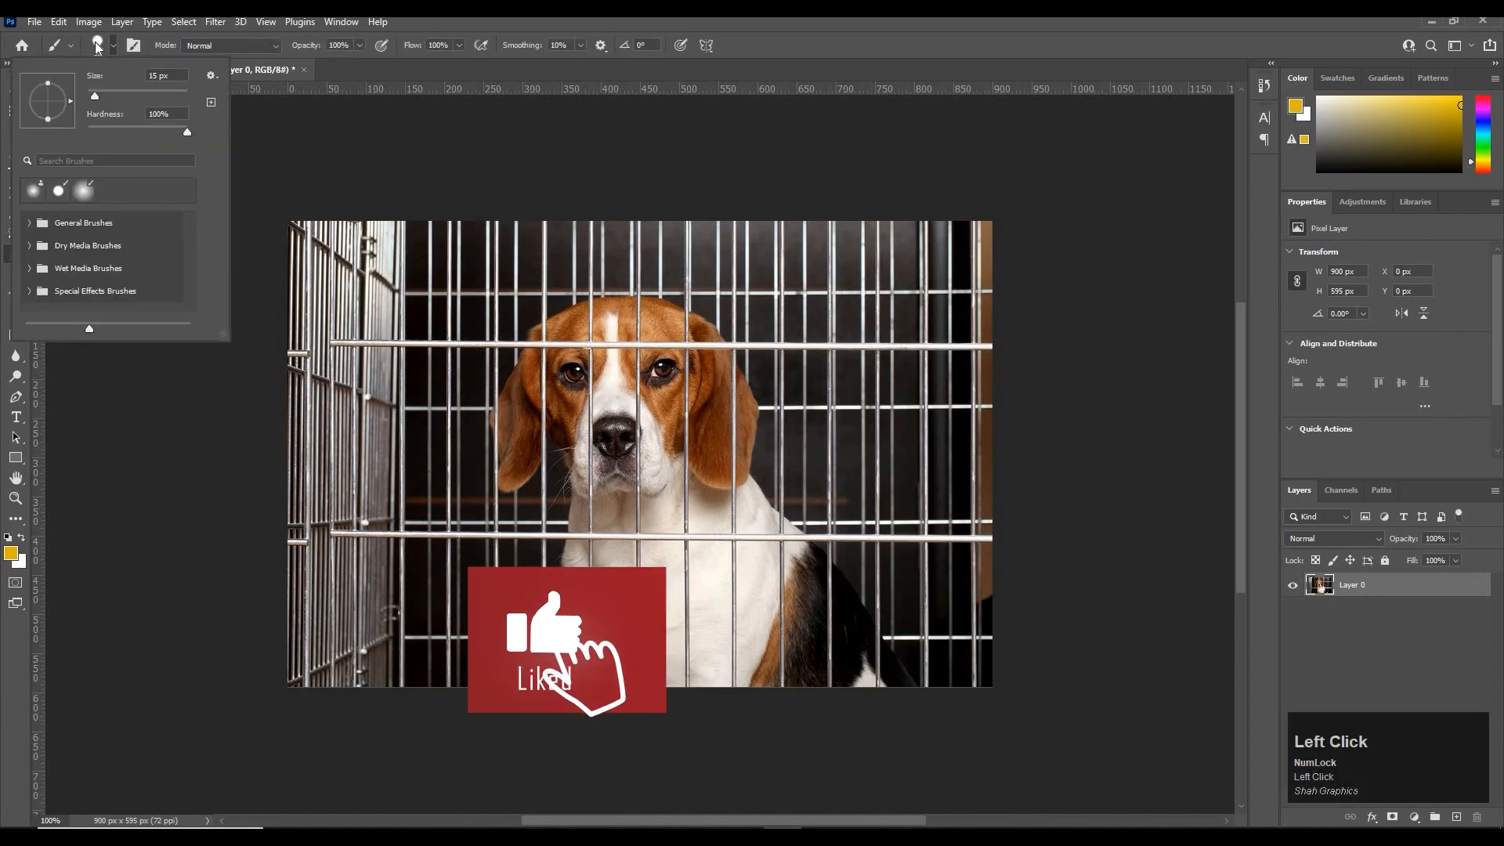
left_click(111, 477)
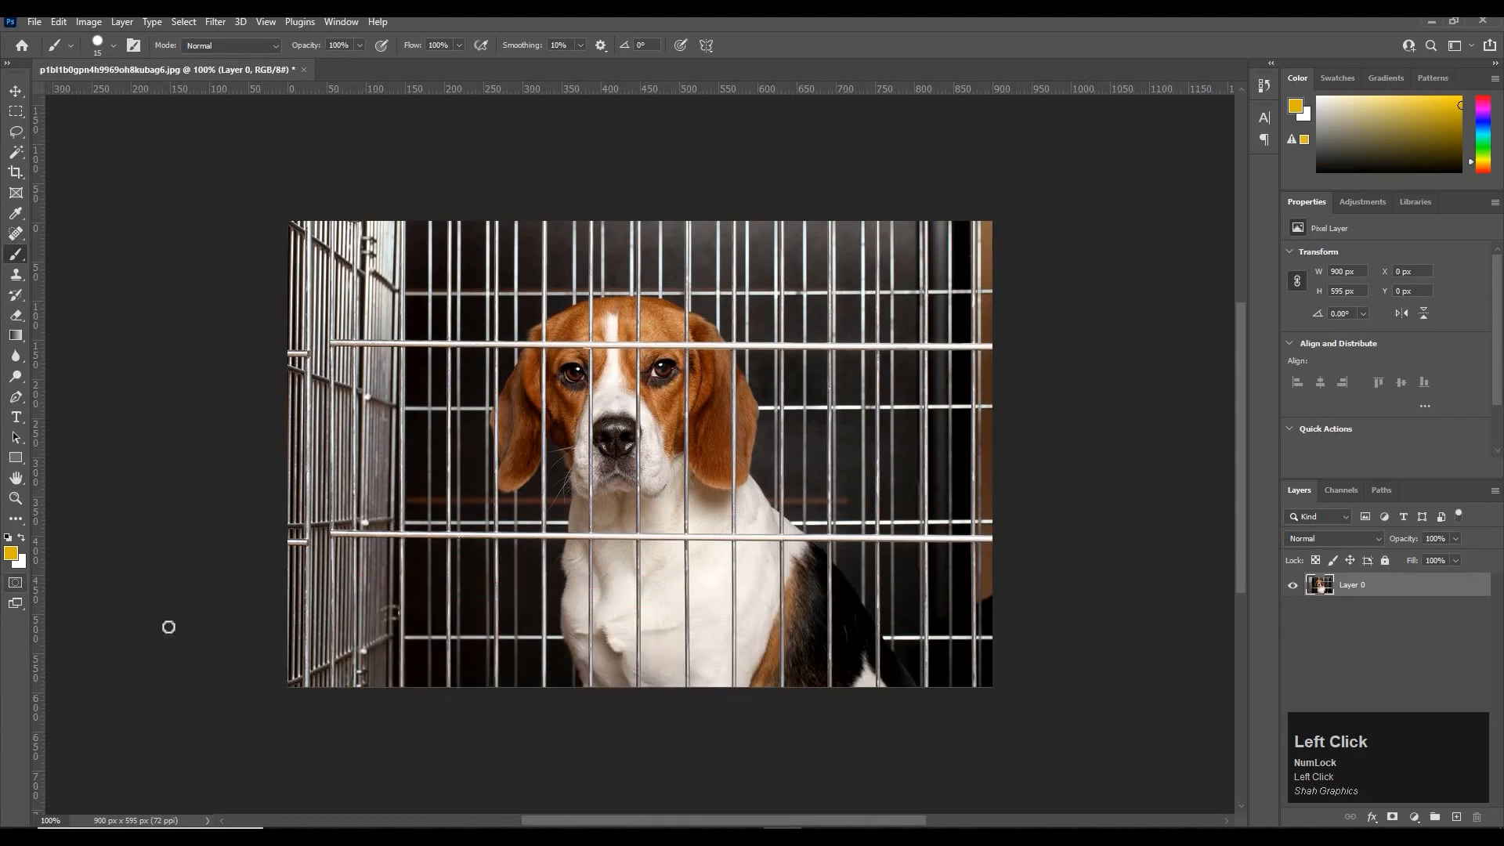
key("d")
key("q")
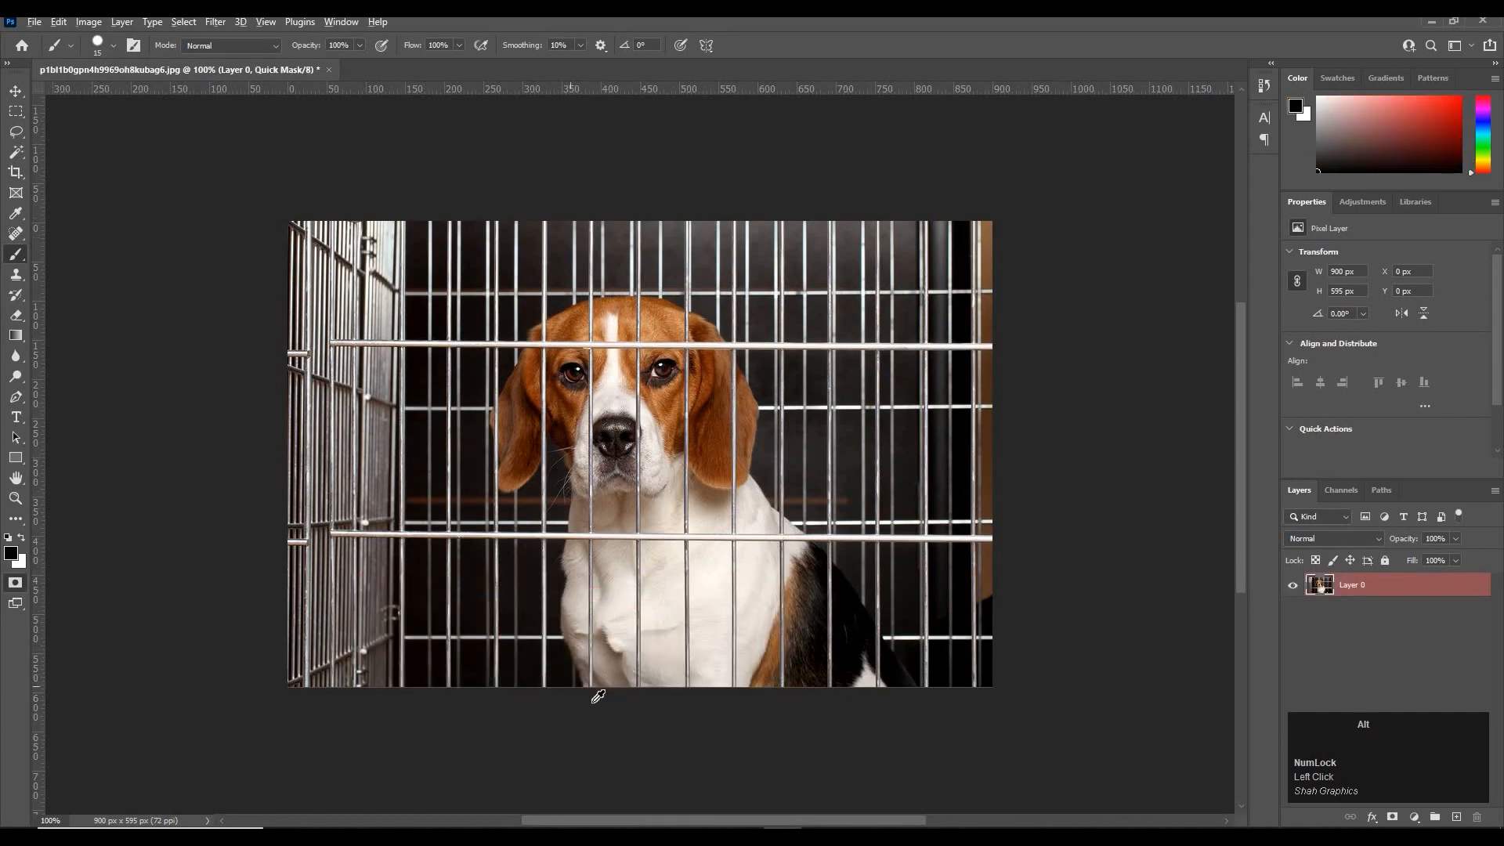
Mask the vertical cage bar along the left side of the dog's nose, from image bottom to head top, with a 10 px brush.
scroll(595, 688, "up", 5)
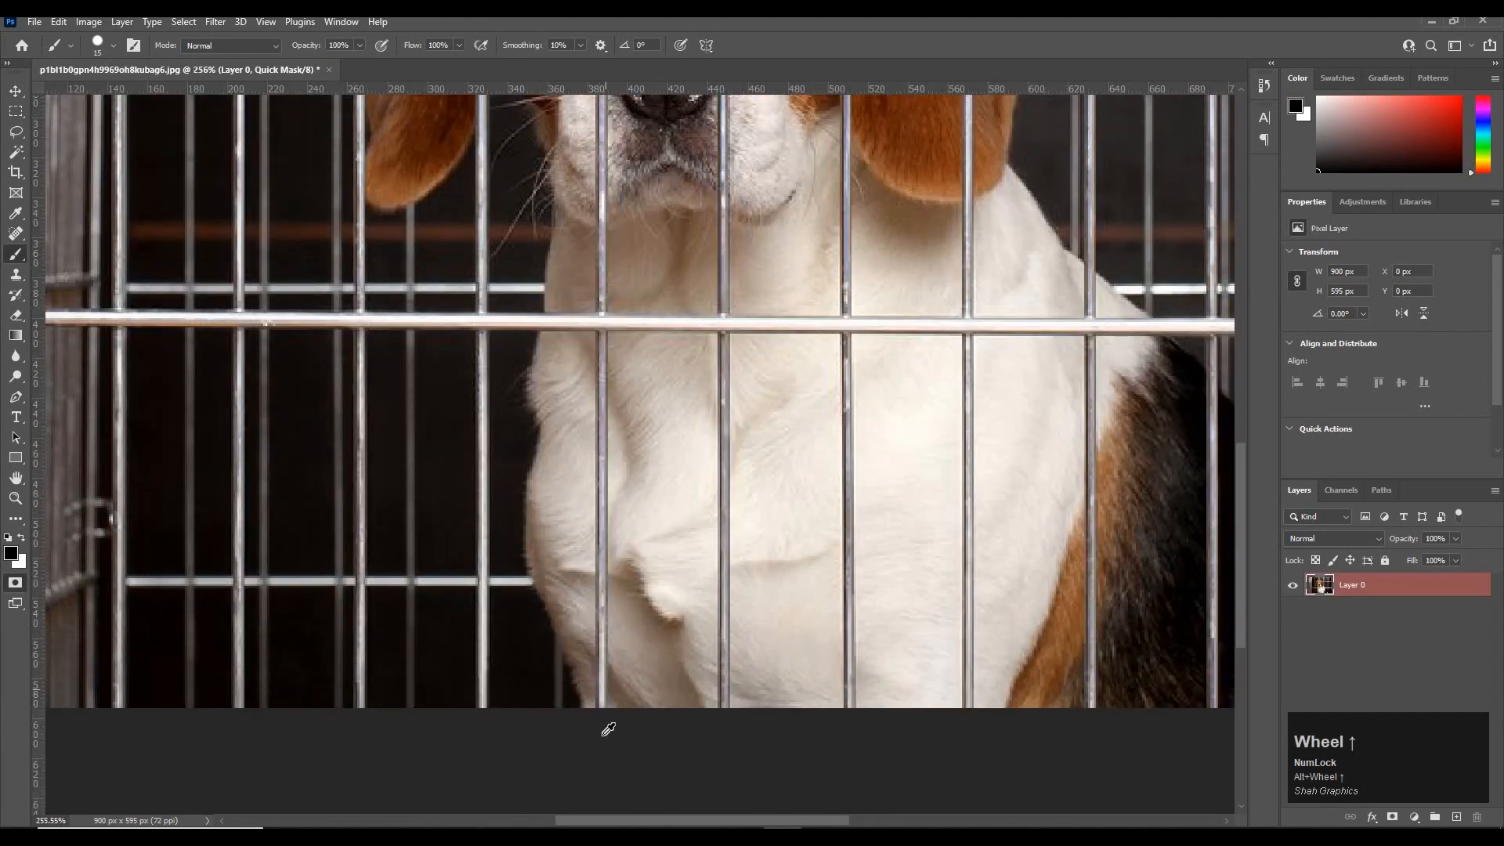
scroll(607, 729, "up", 1)
left_click_drag(611, 708, 628, 671)
key("bracketleft")
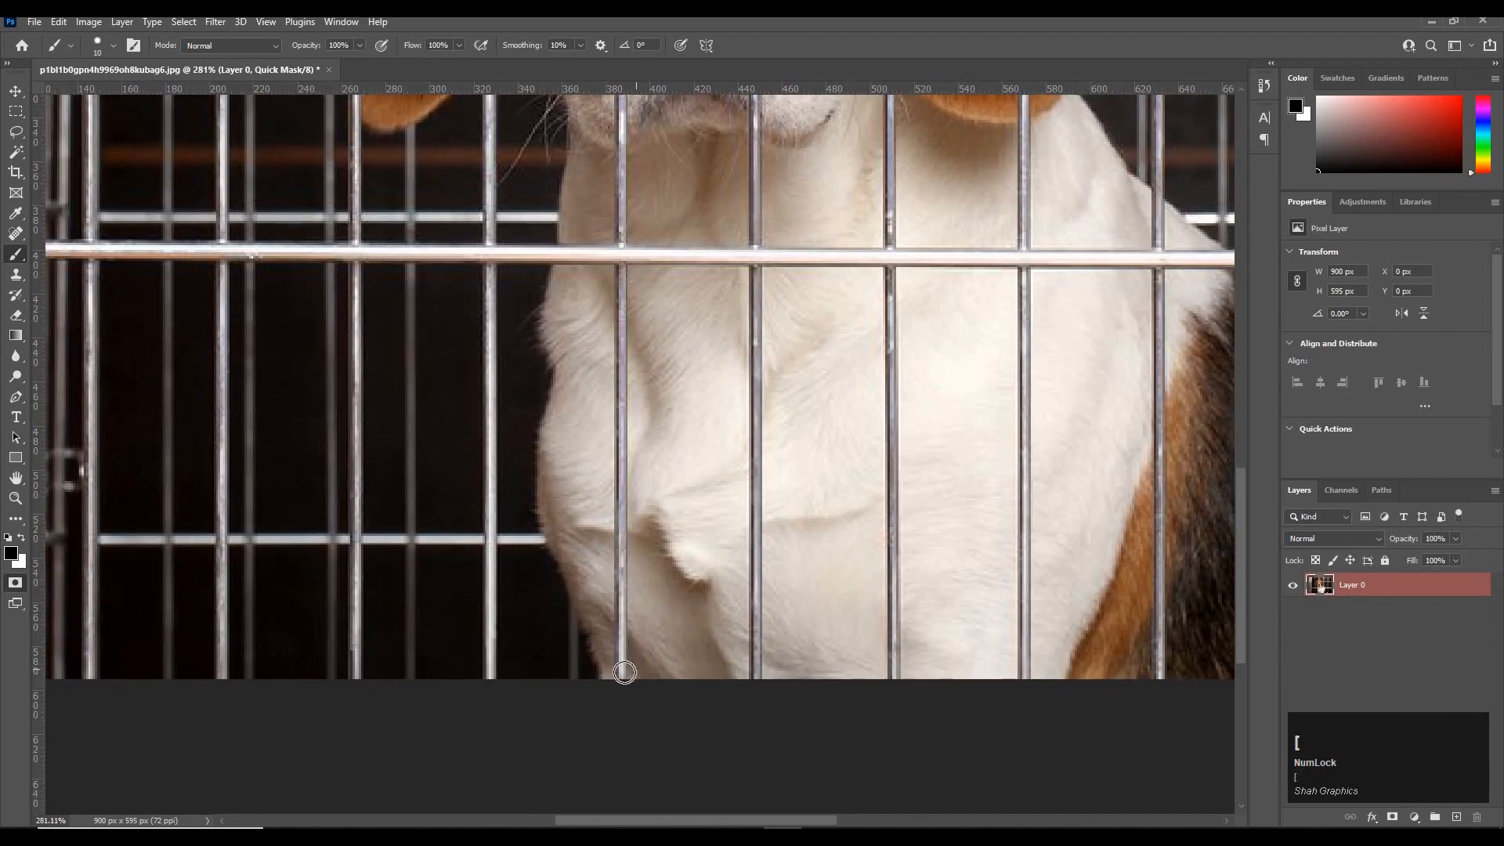
left_click(620, 675)
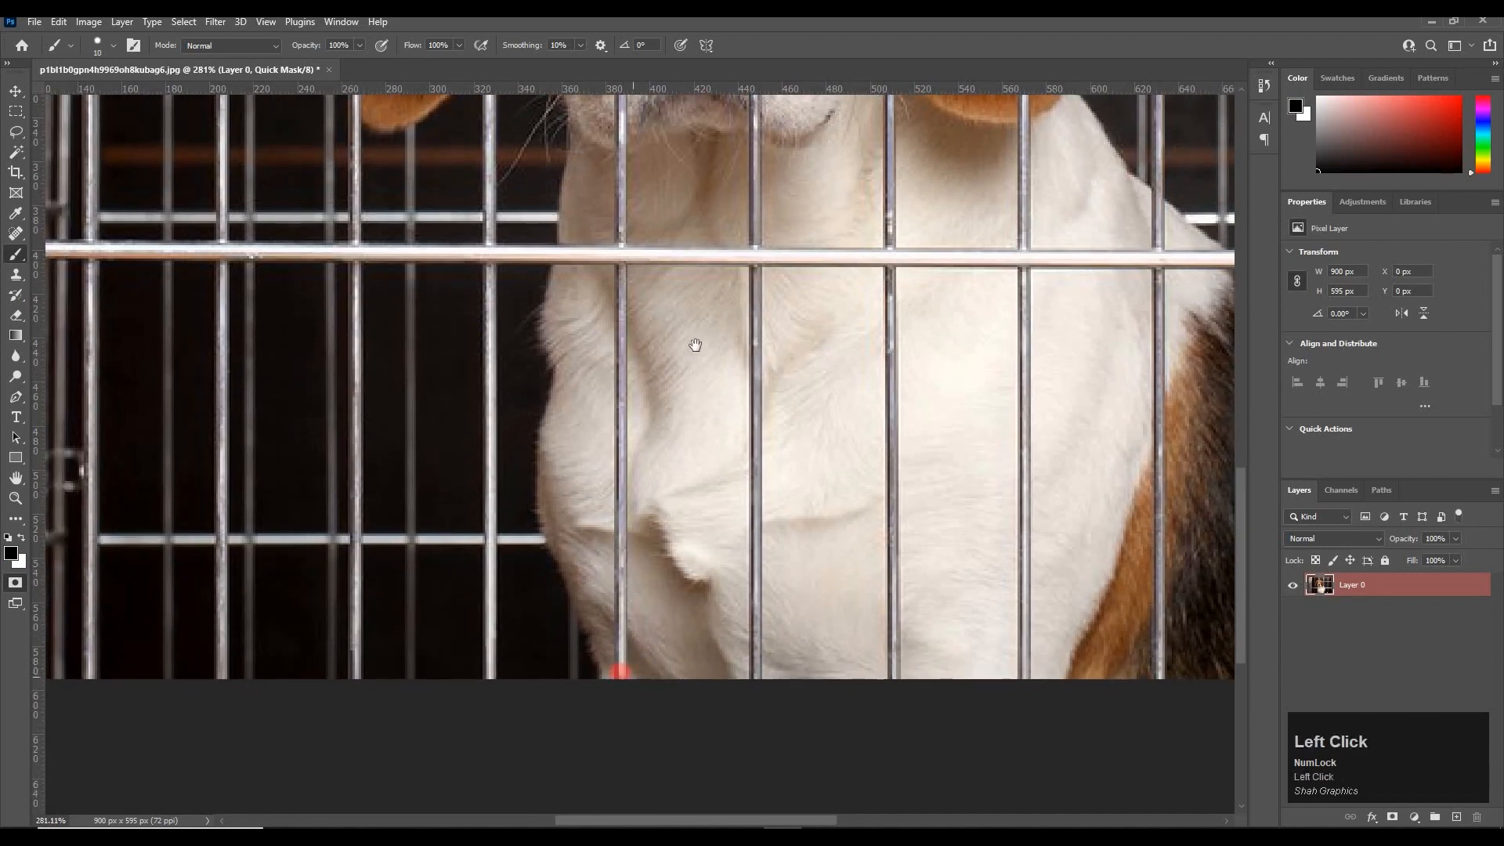
left_click_drag(682, 257, 709, 547)
key("shift")
left_click(688, 186, "shift")
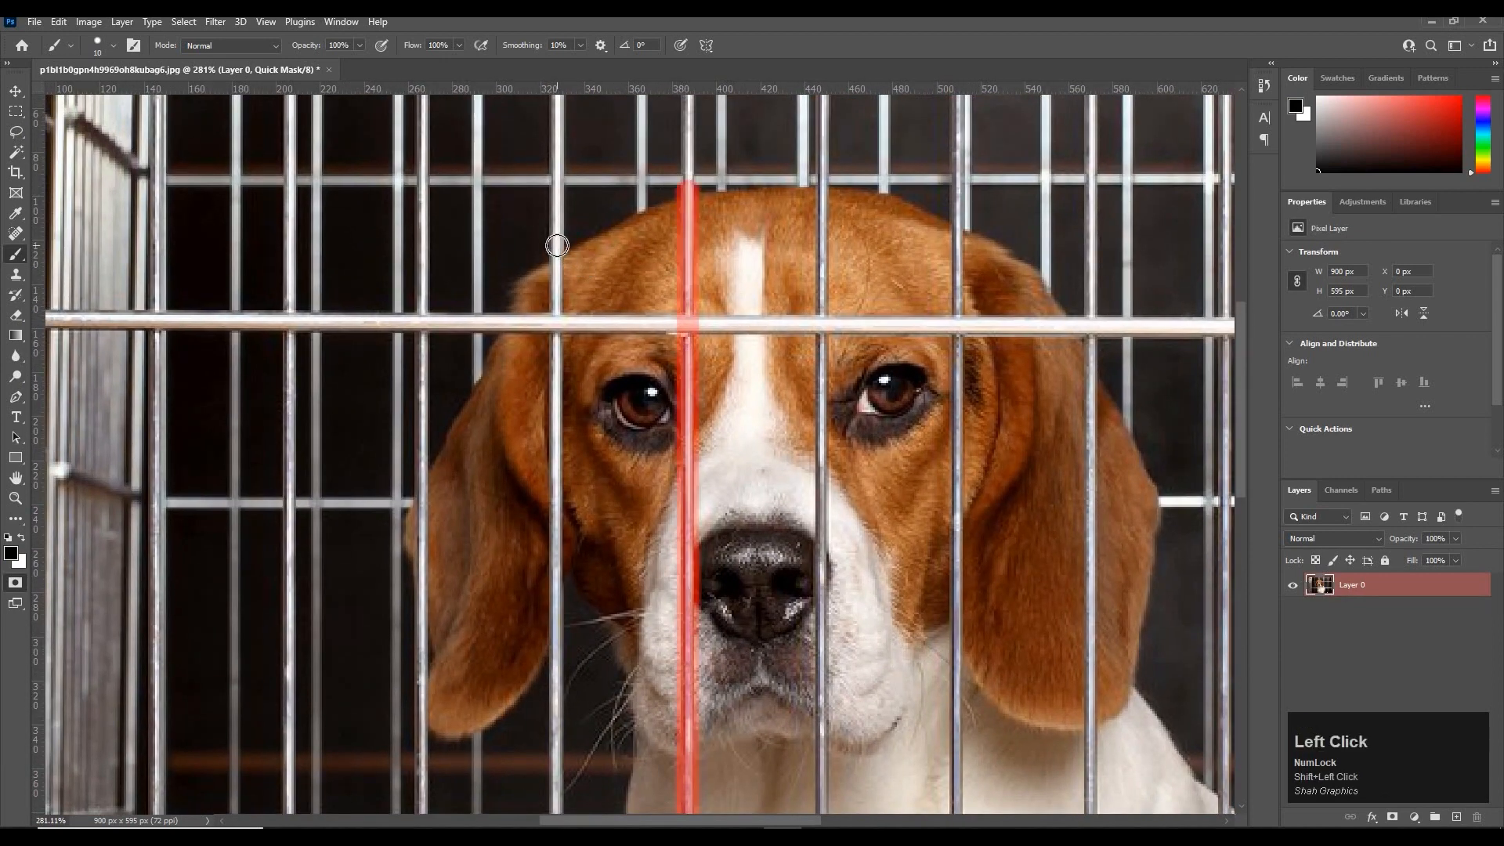
Mask the two vertical bars crossing the ear on the image's left, one at its inner side and one at its outer edge.
left_click_drag(556, 669, 610, 505)
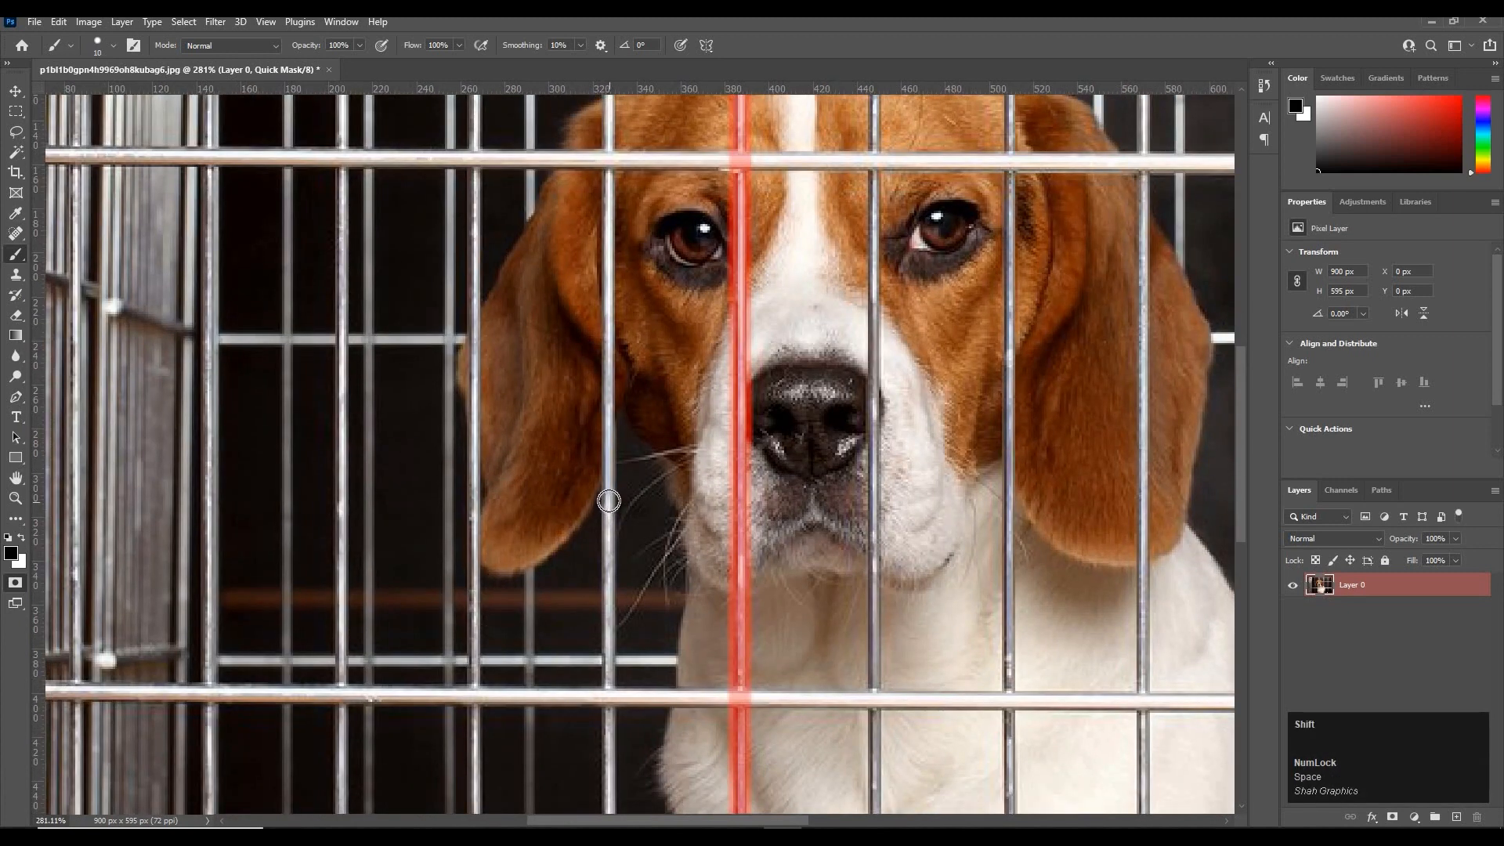
left_click(608, 514, "shift")
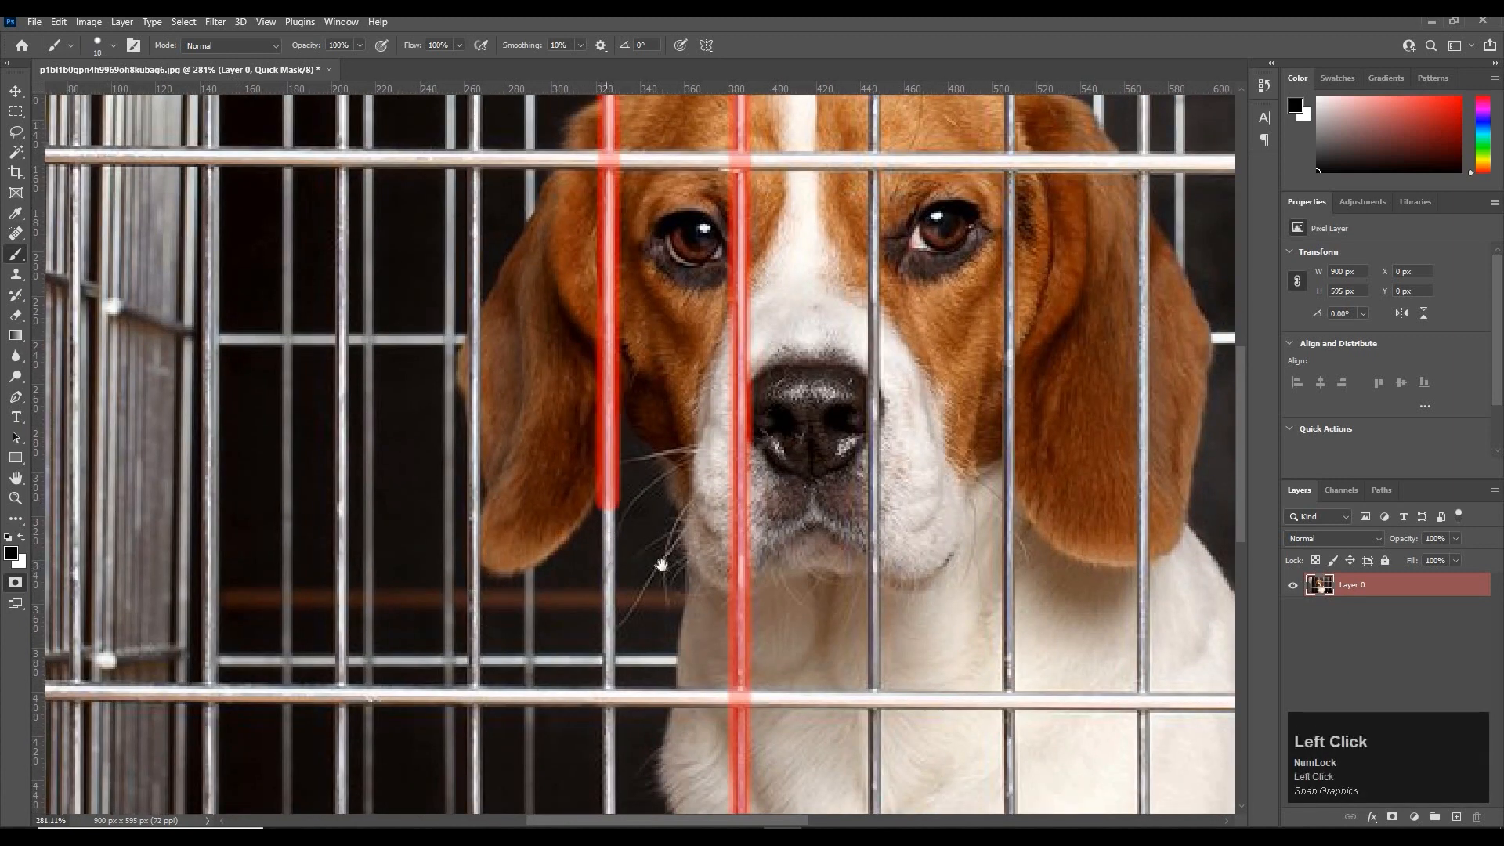
left_click_drag(475, 585, 537, 577)
left_click(537, 567)
left_click_drag(564, 376, 578, 442)
left_click(551, 352, "shift")
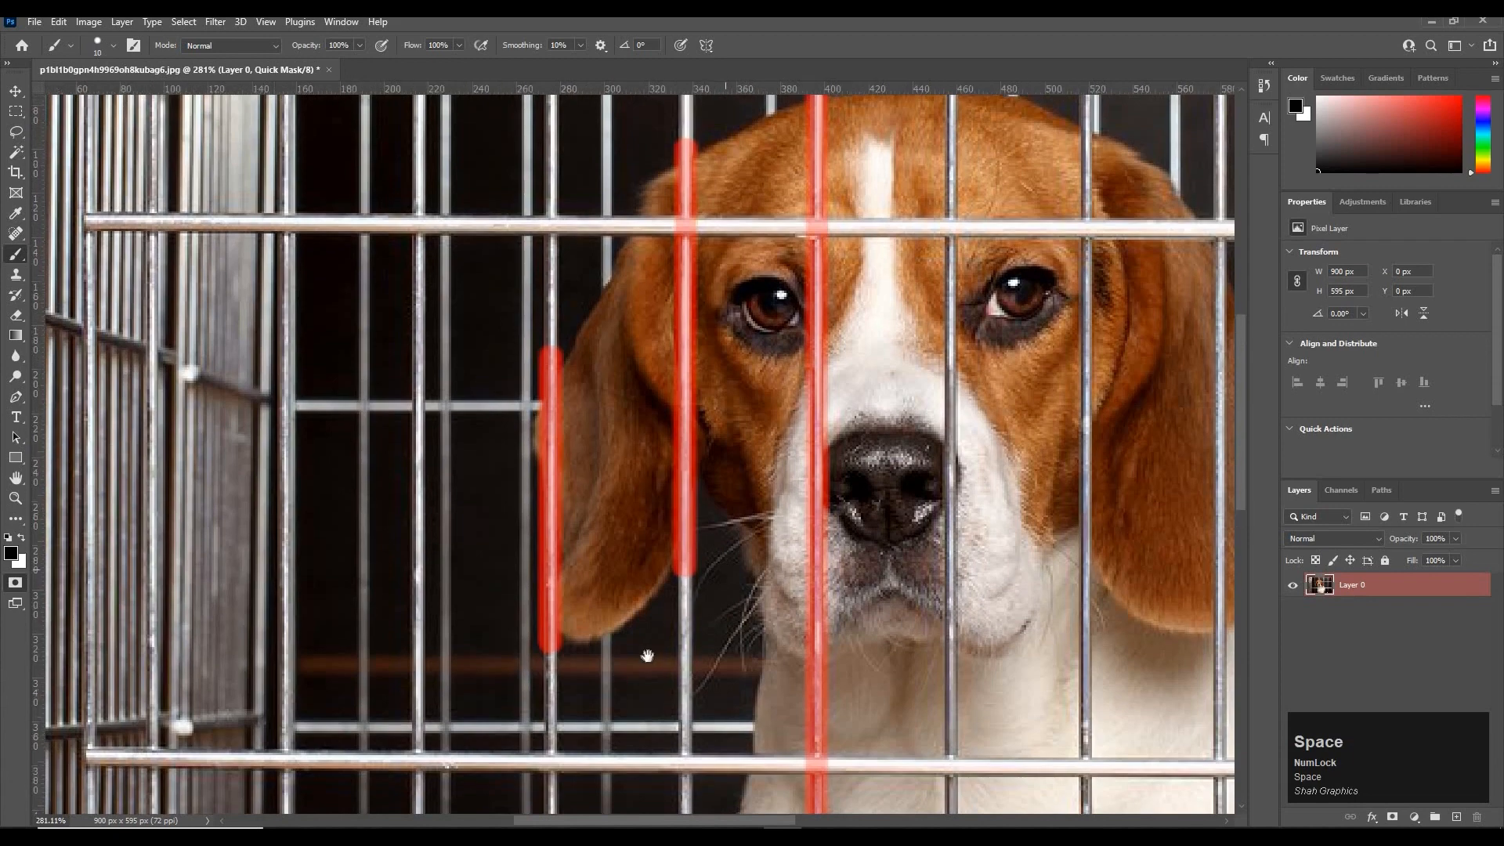
Mask the vertical bar along the right side of the dog's nose, from the top of the head to the image's lower edge.
left_click_drag(647, 656, 545, 789)
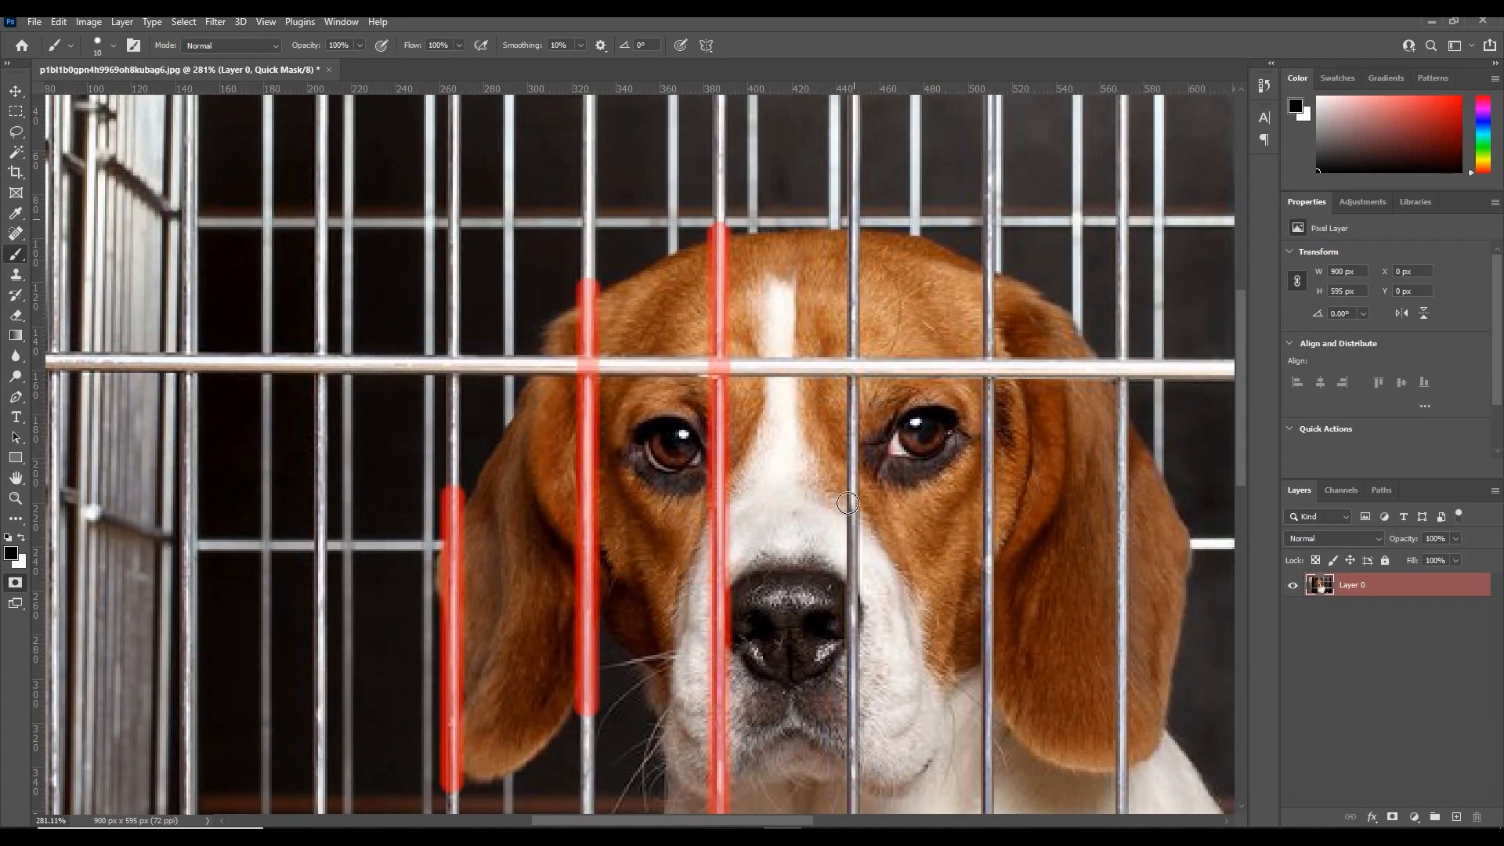
left_click(853, 223)
left_click_drag(846, 675, 818, 391)
left_click_drag(843, 682, 836, 360)
key("shift")
left_click(820, 721, "shift")
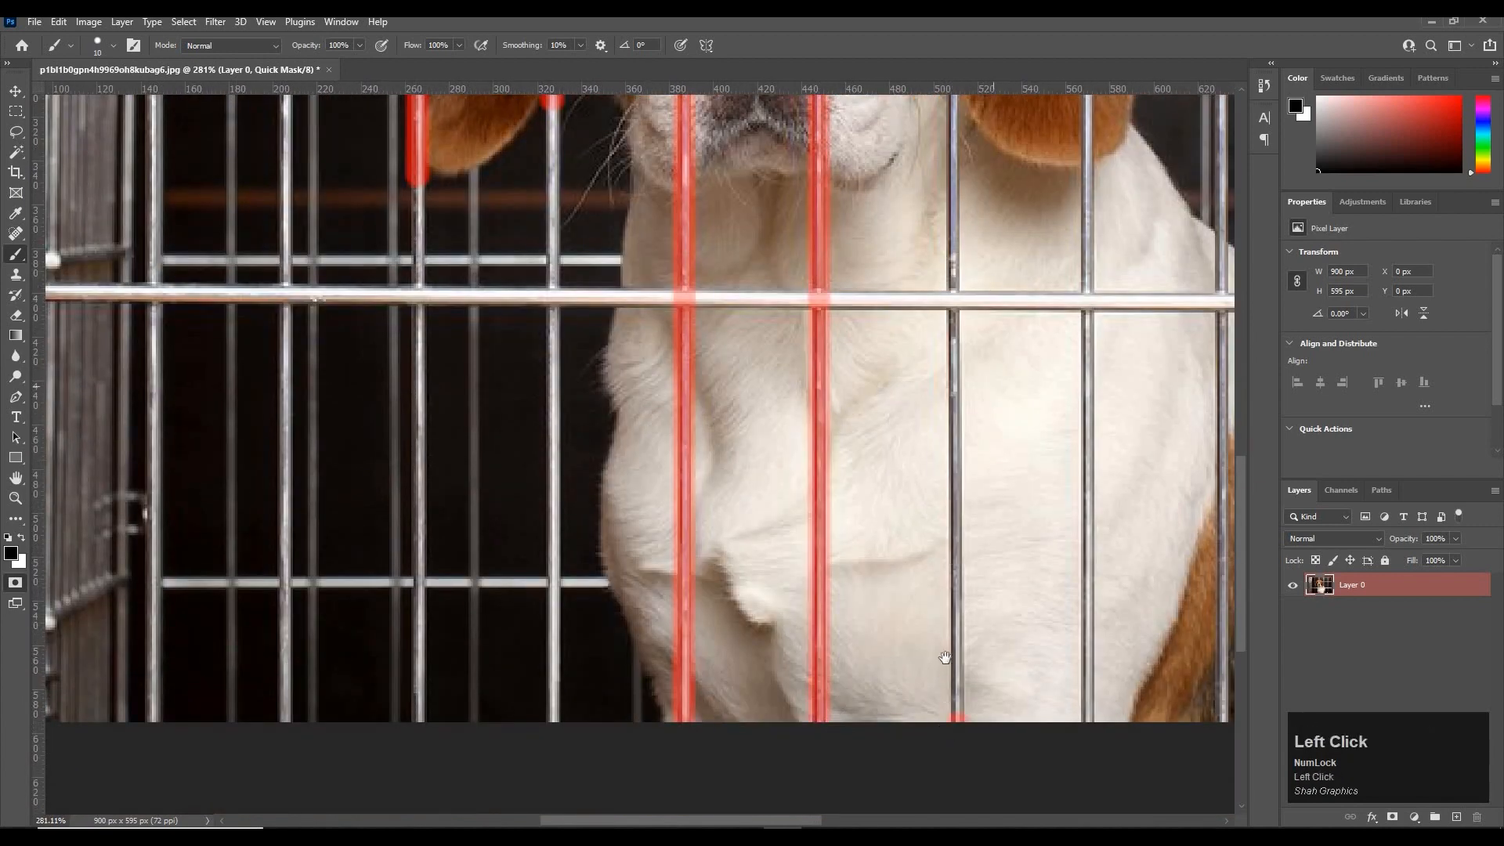
Mask the full-height vertical bar between the dog's right-hand eye and ear in the image.
left_click_drag(918, 220, 872, 521)
left_click_drag(902, 131, 881, 277)
key("shift")
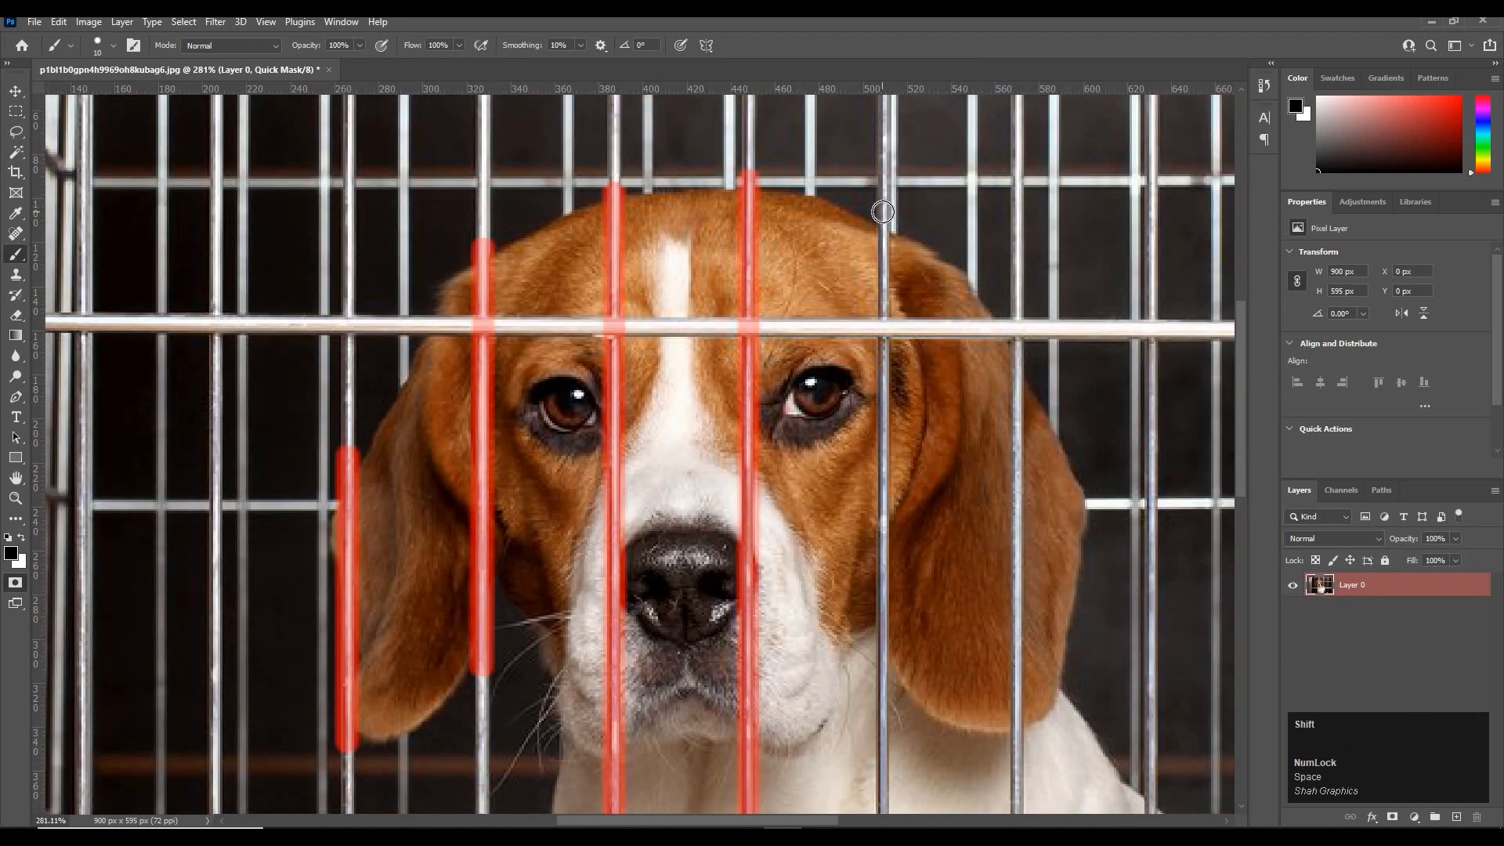
left_click(883, 211)
left_click(886, 811, "shift")
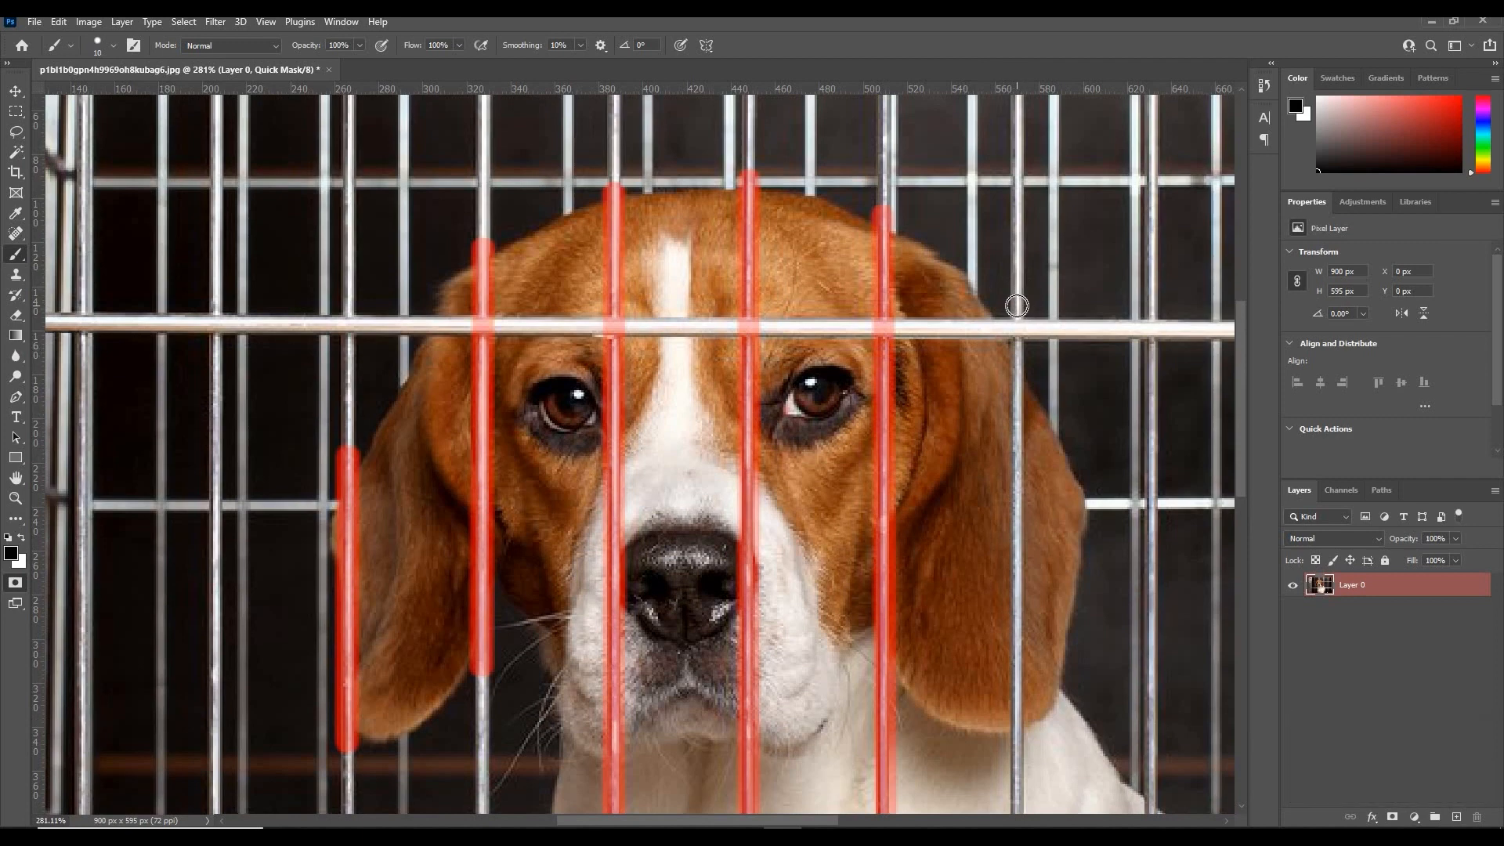
Mask the vertical bar crossing the ear on the image's right, from above the ear down to the image's lower edge.
left_click(1017, 306)
key("space")
left_click_drag(1006, 655, 920, 329)
left_click_drag(915, 620, 921, 347)
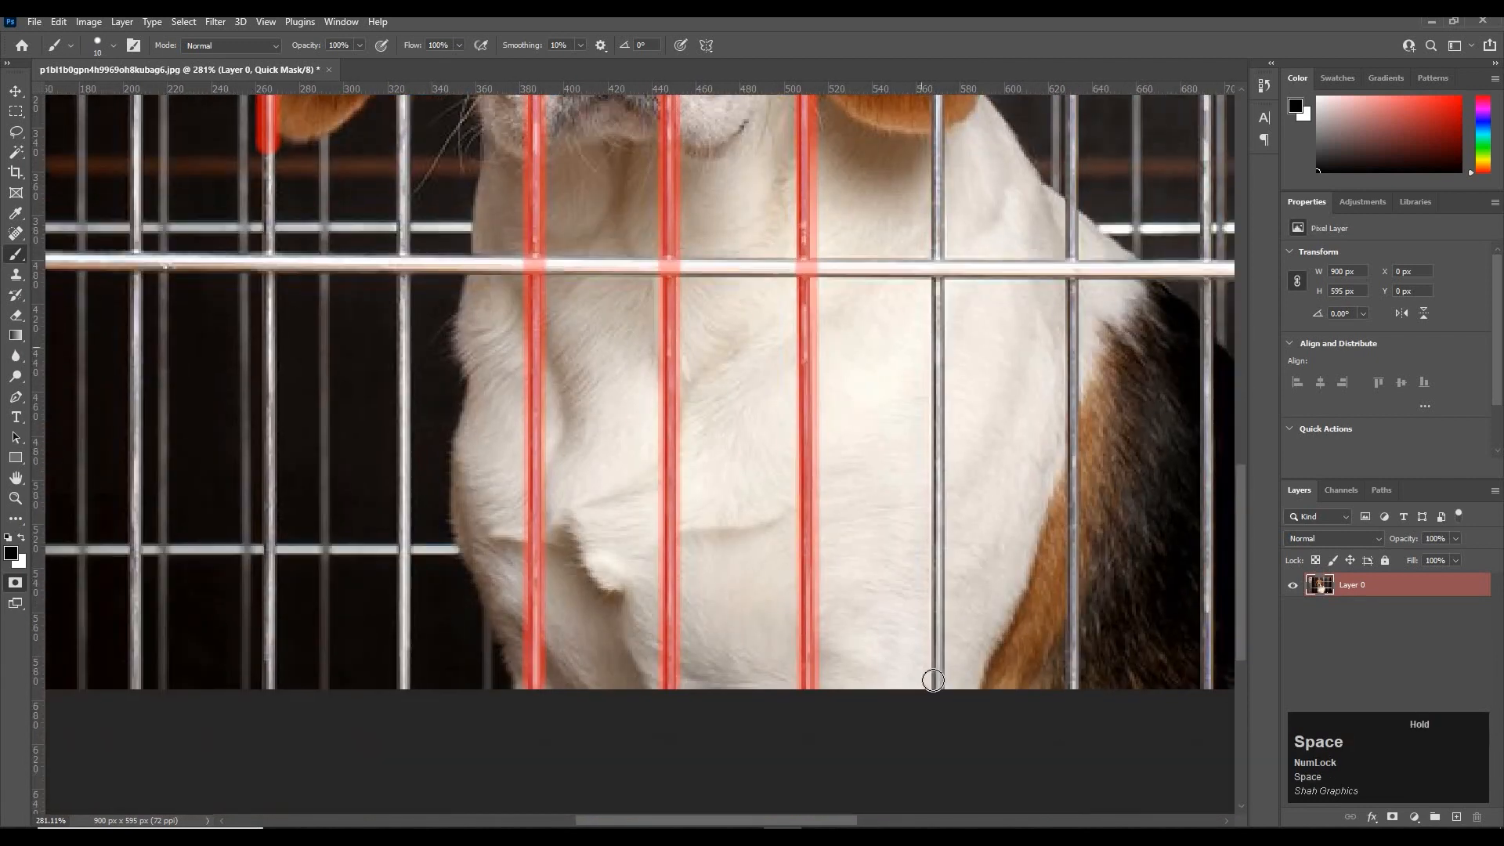
left_click(937, 686, "shift")
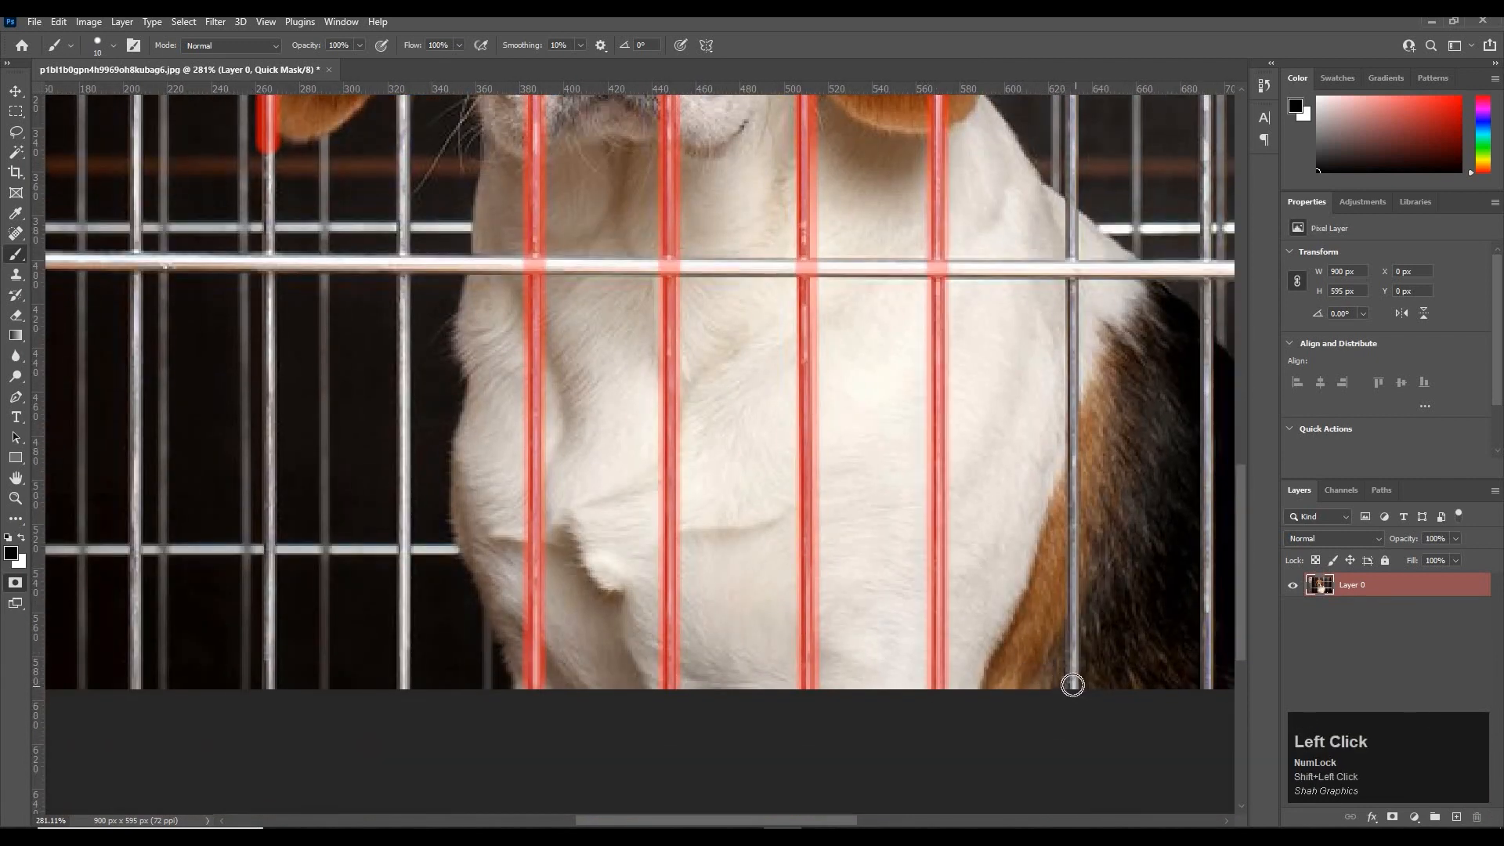
Mask the vertical bar over the dog's shoulder, from the image's lower edge up to the shoulder outline.
left_click(1073, 686)
key("space")
left_click_drag(1070, 188, 977, 460)
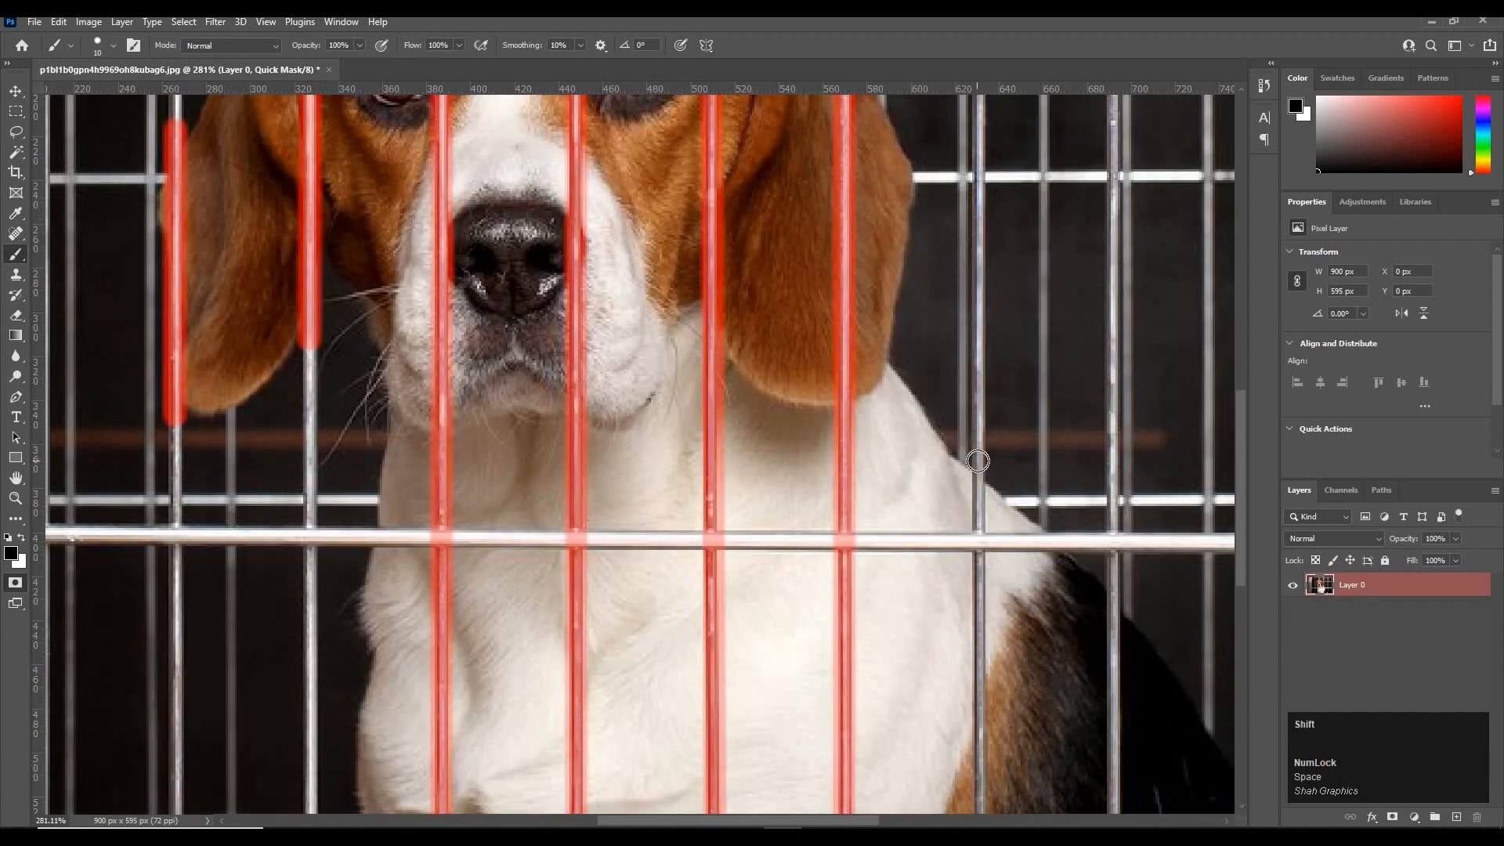
left_click(978, 461, "shift")
Mask the two remaining vertical bars where they cross the dog's black back, down to the image's lower edge.
key("space")
left_click_drag(1113, 572, 1009, 423)
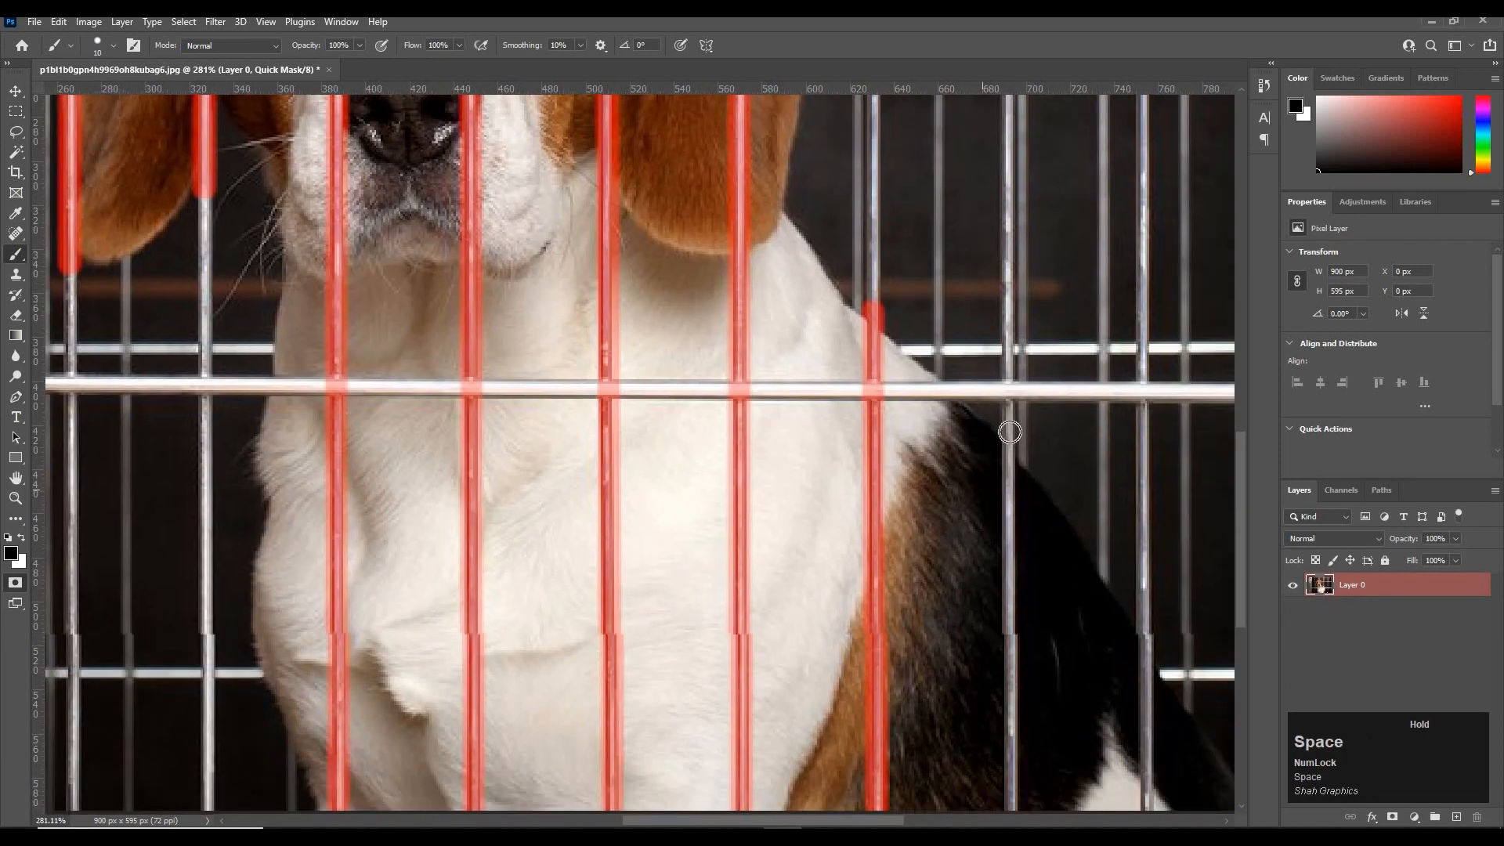
left_click(1008, 423)
key("space")
left_click_drag(1011, 798, 960, 544)
left_click(959, 550, "shift")
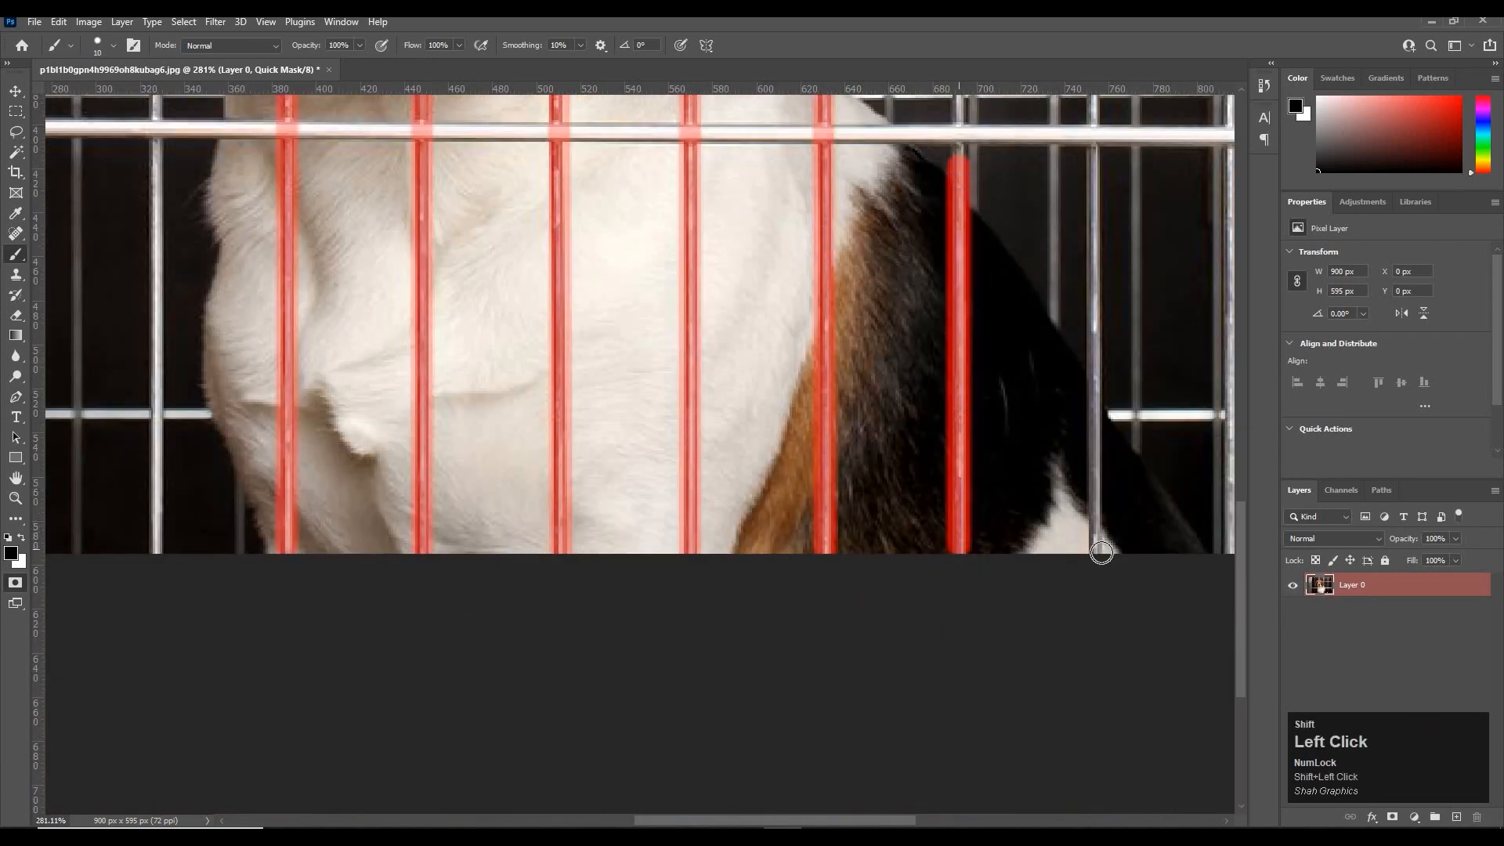
left_click(1095, 553)
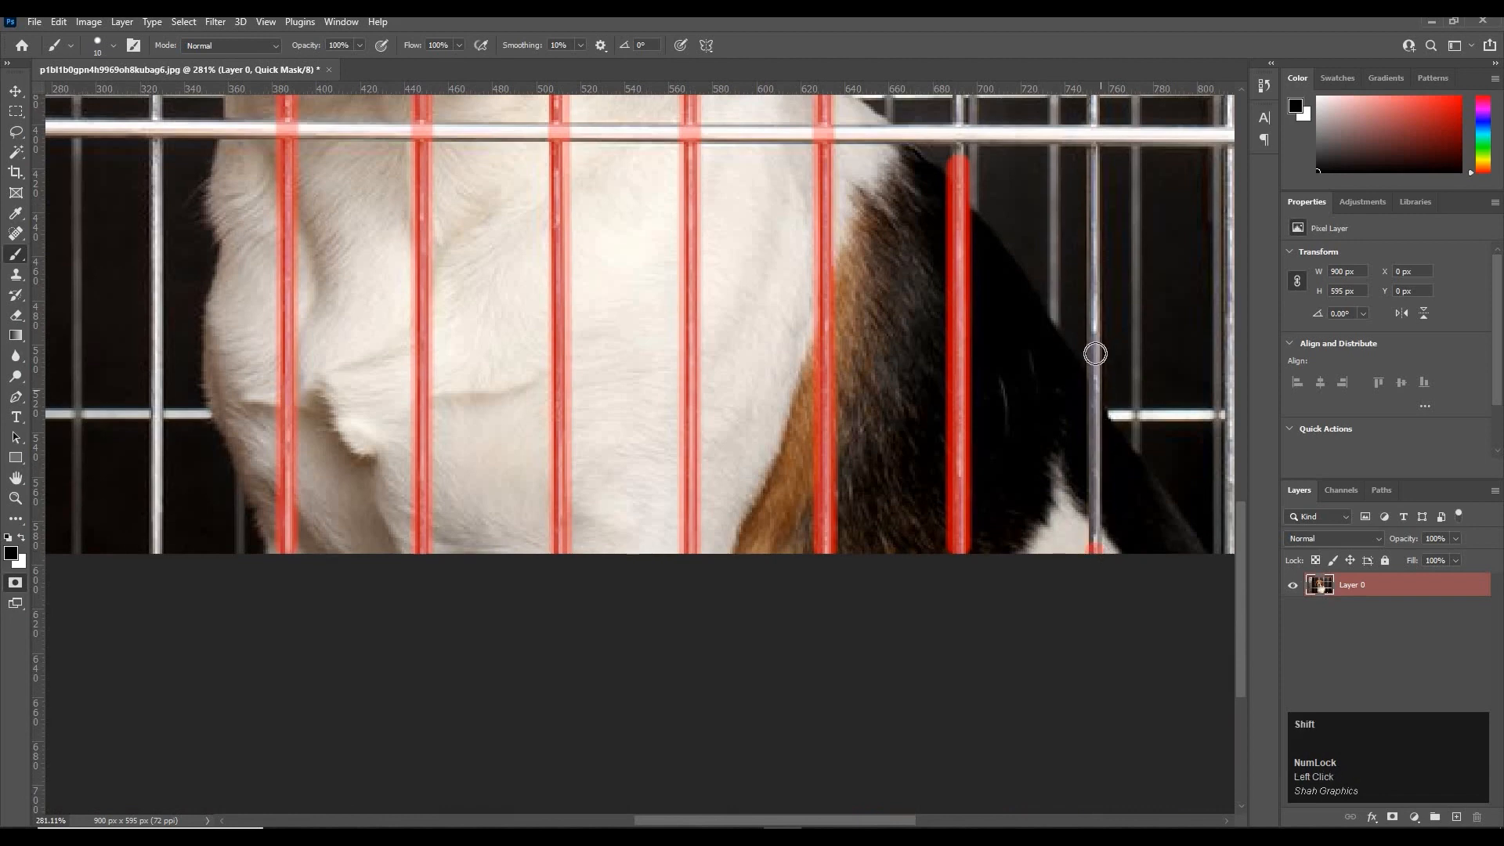
left_click(1094, 353, "shift")
Mask the upper horizontal bar across the dog's forehead from ear to ear with a 15 px brush.
left_click_drag(866, 514, 829, 520)
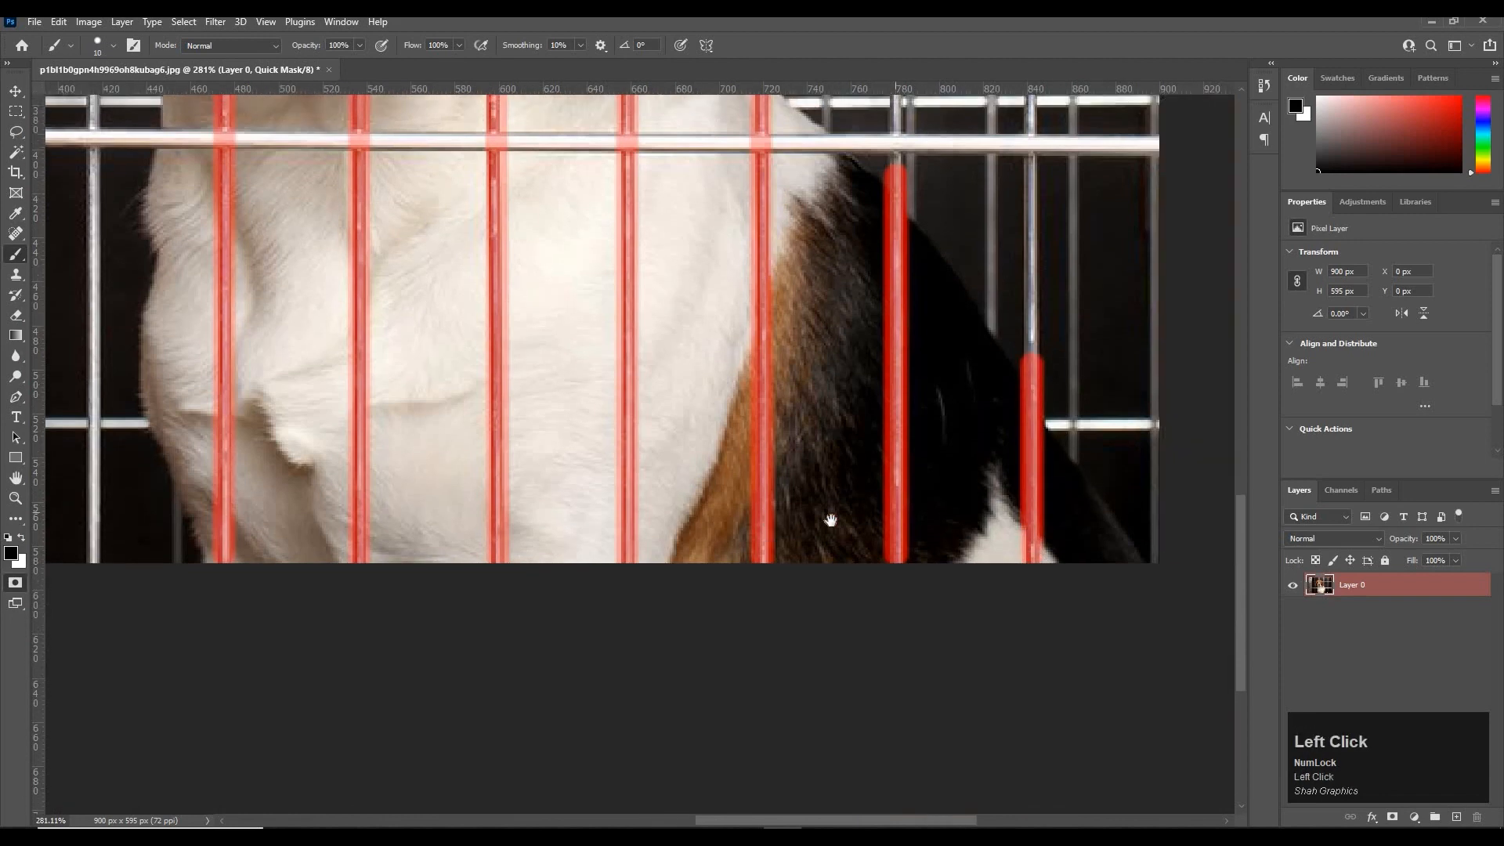
left_click_drag(900, 595, 977, 655)
left_click_drag(547, 426, 886, 611)
mouse_move(687, 300)
left_mouse_down()
mouse_move(738, 327)
mouse_move(768, 484)
mouse_move(675, 526)
mouse_move(443, 539)
left_mouse_up()
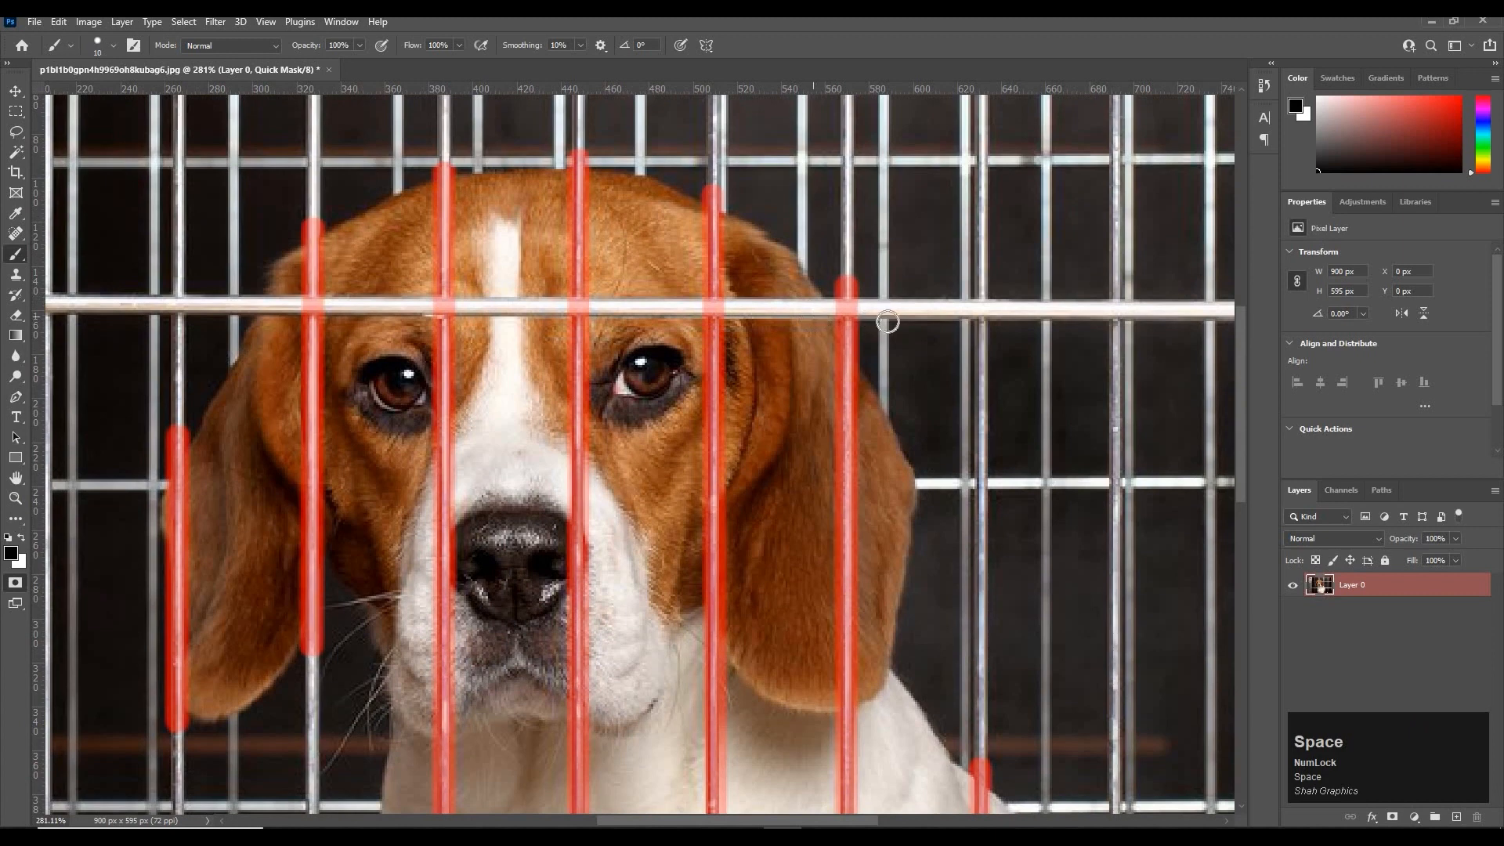
key("bracketright")
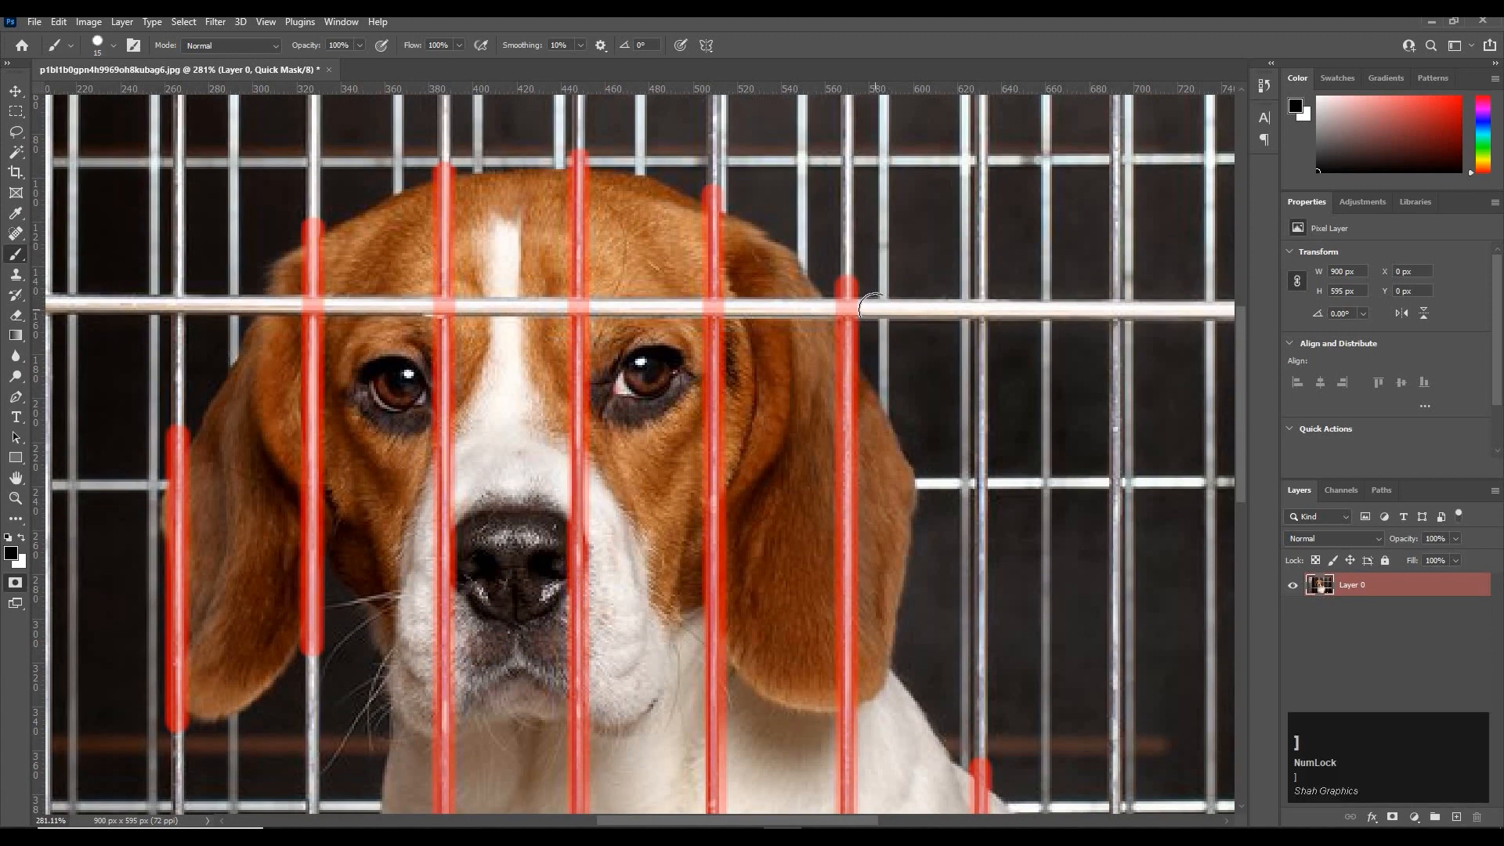
left_click(874, 307)
key("shift")
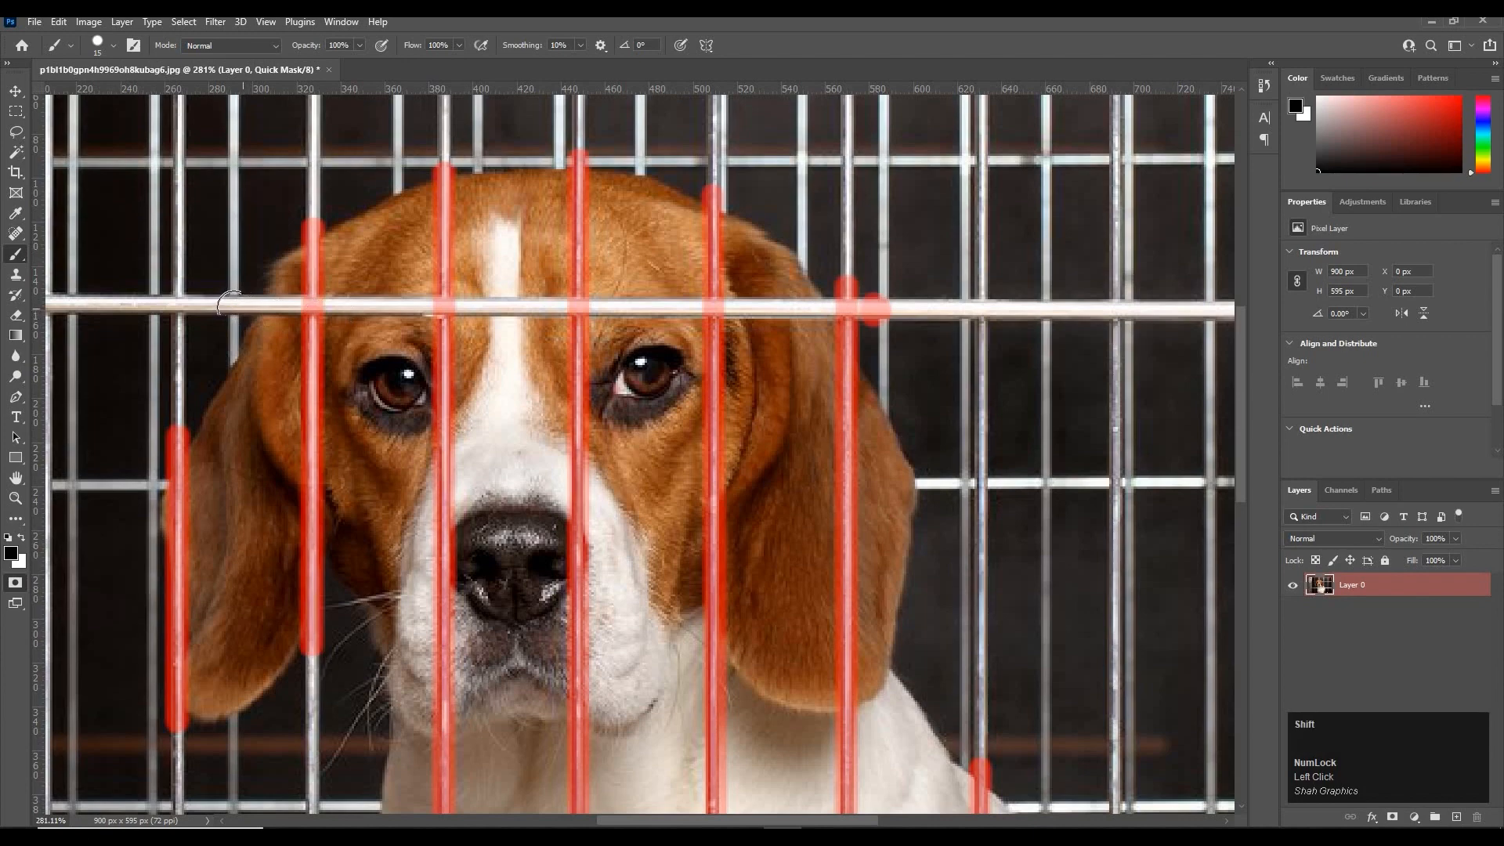
left_click(237, 306, "shift")
Mask the lower horizontal bar where it crosses the dog's chest and back.
left_click_drag(708, 545, 629, 280)
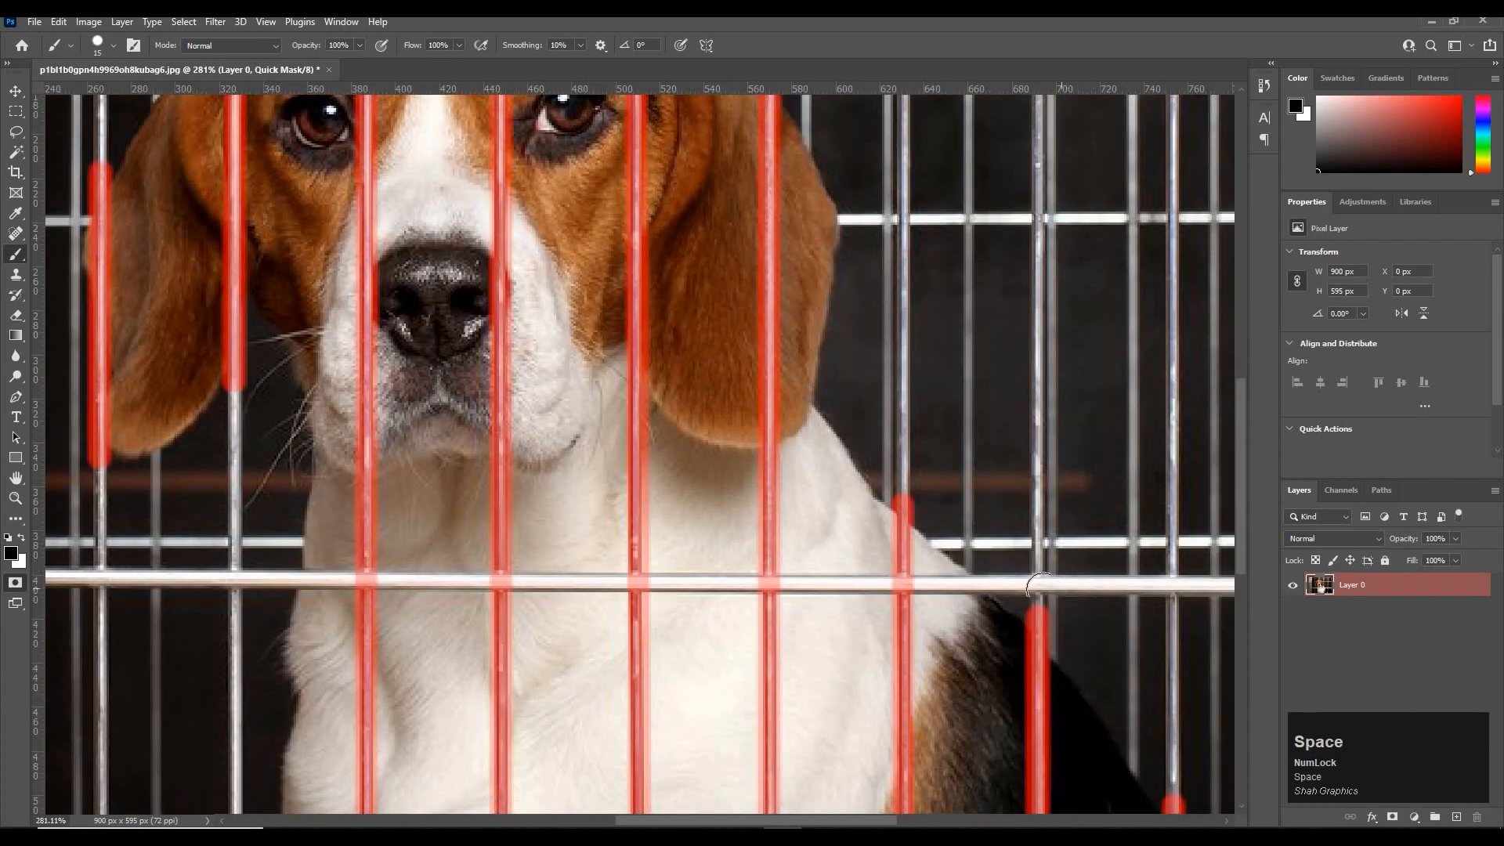
left_click_drag(1037, 584, 1040, 597)
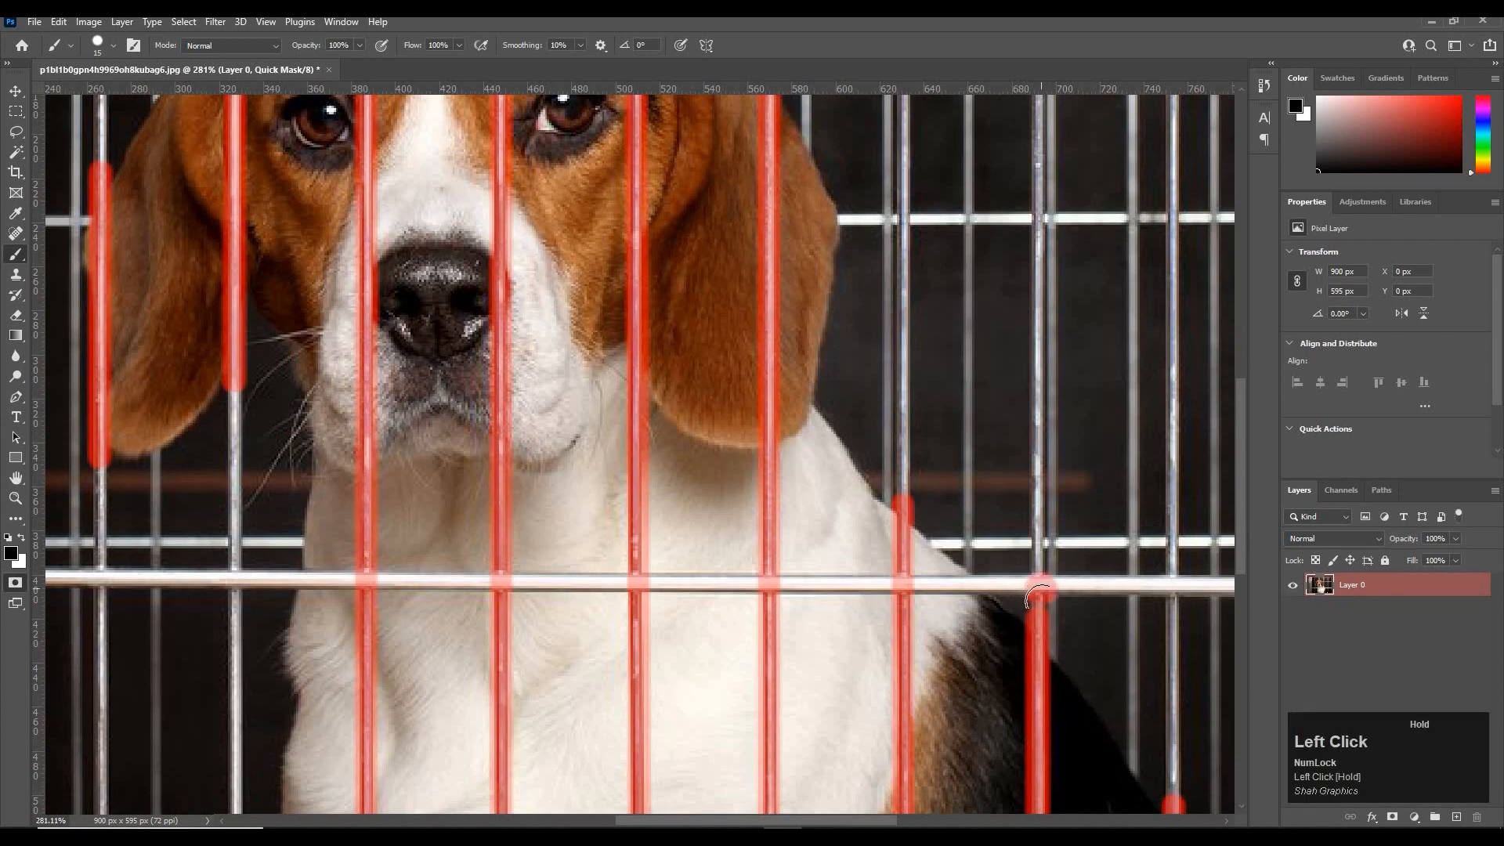
key("shift")
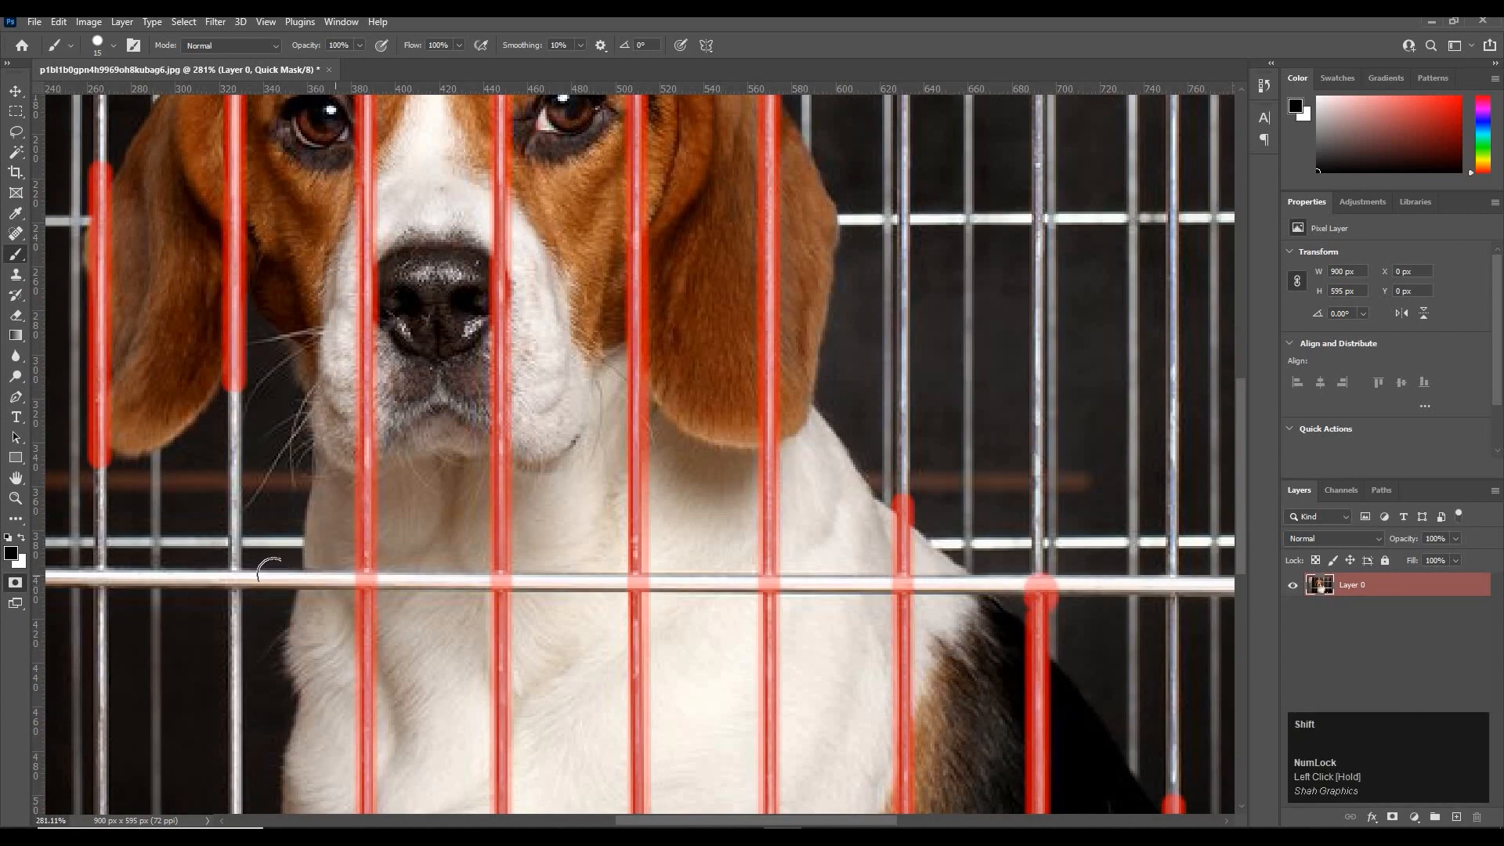
left_click(266, 576, "shift")
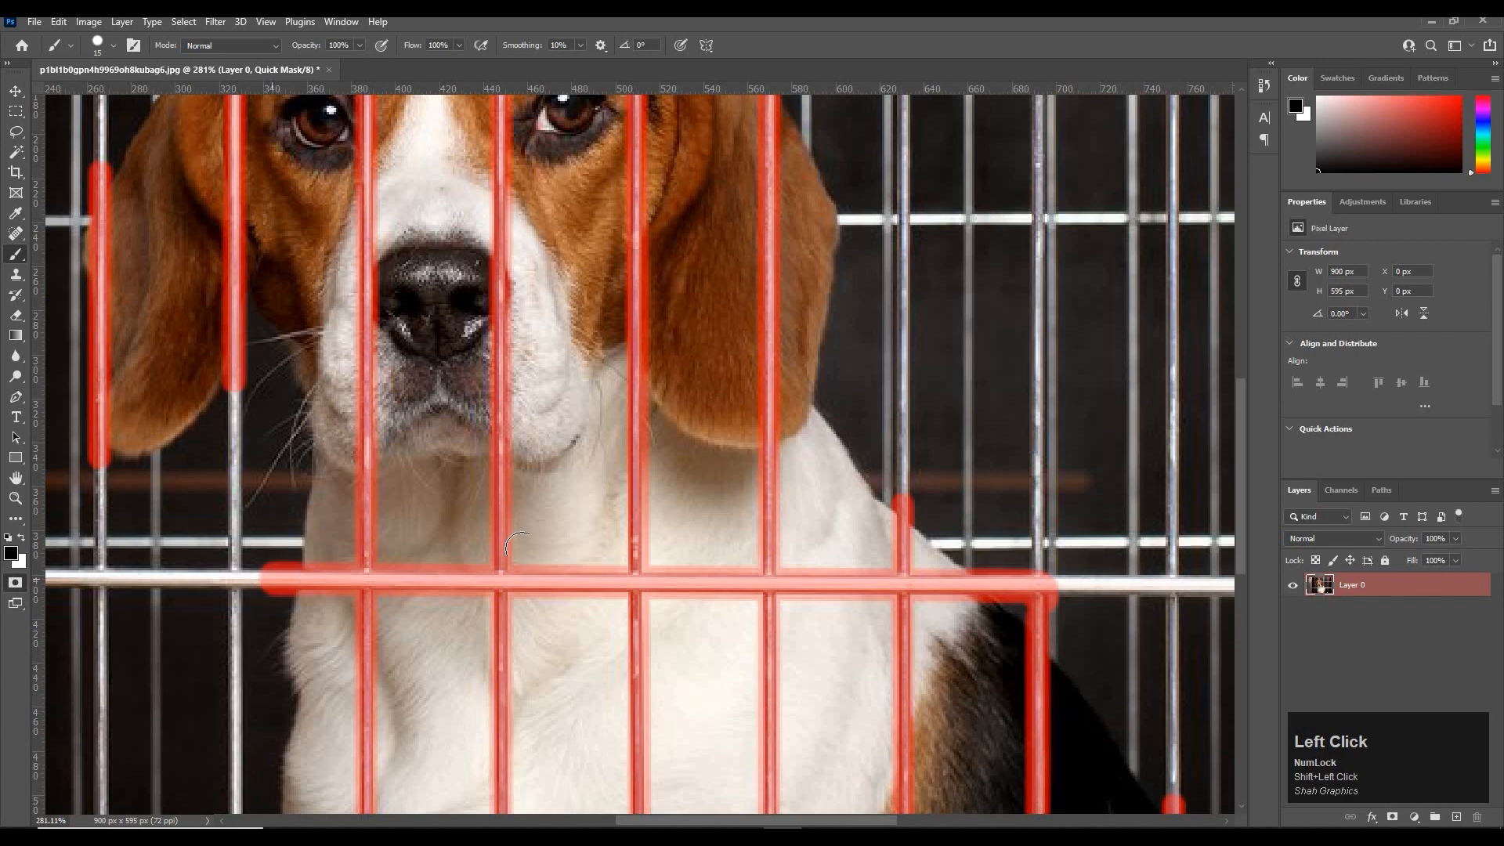
Leave Quick Mask mode and invert the selection so that only the painted bars are selected.
key("ctrl+0")
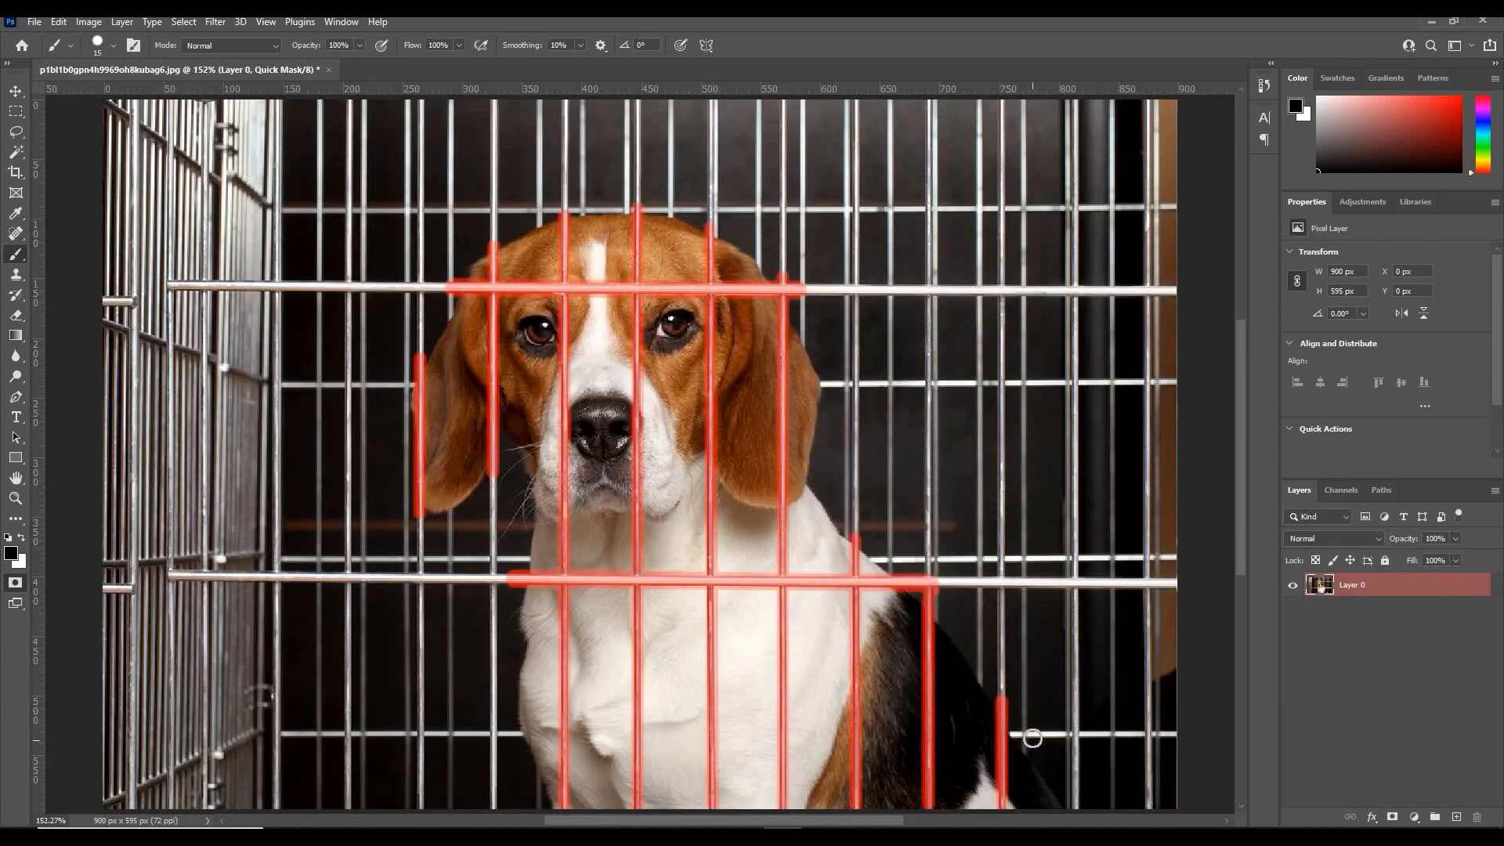
left_click(15, 585)
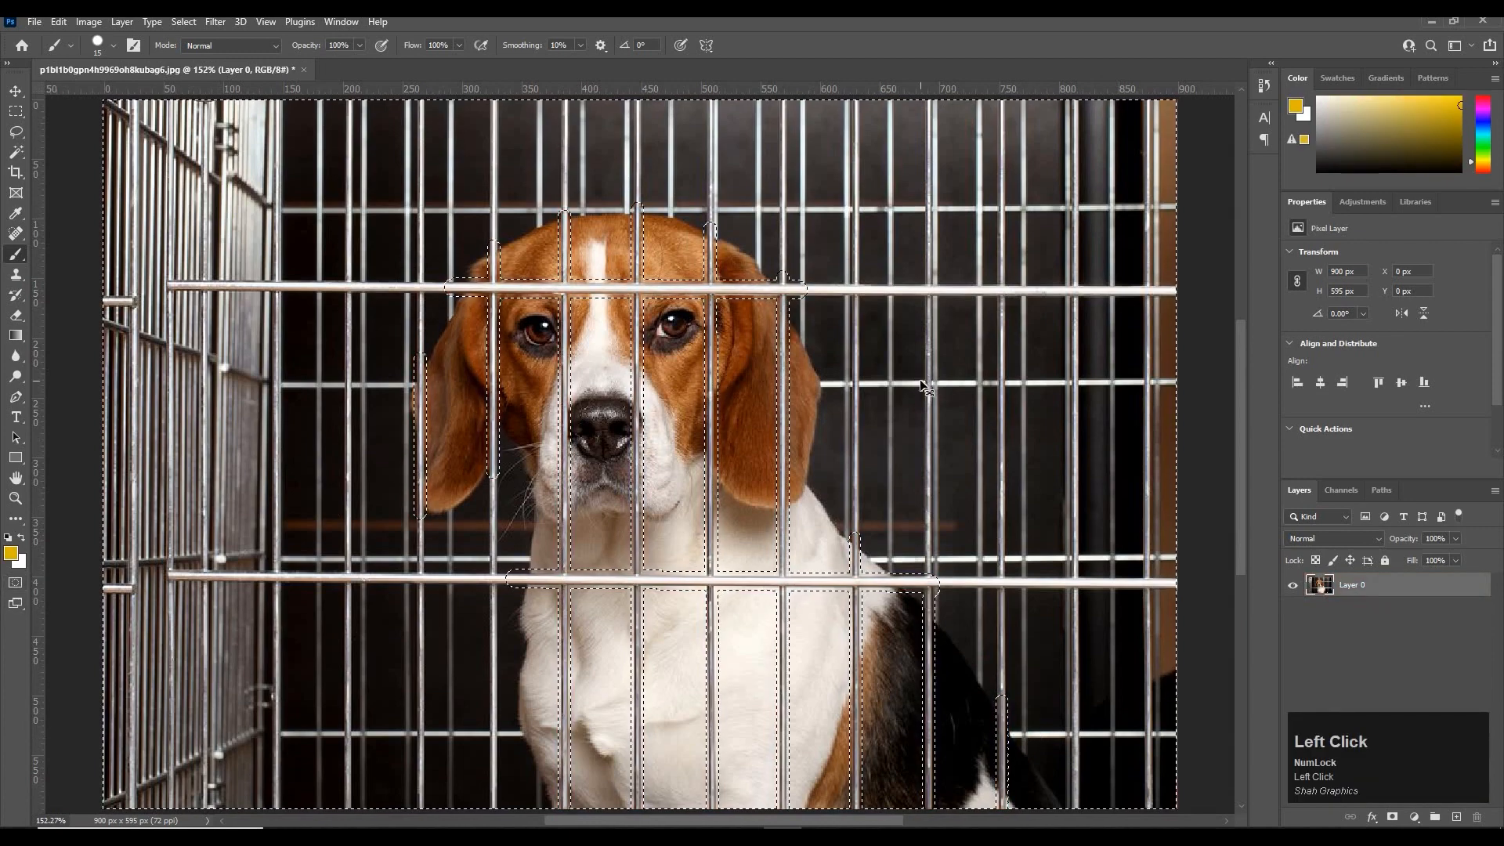
key("ctrl+shift+i")
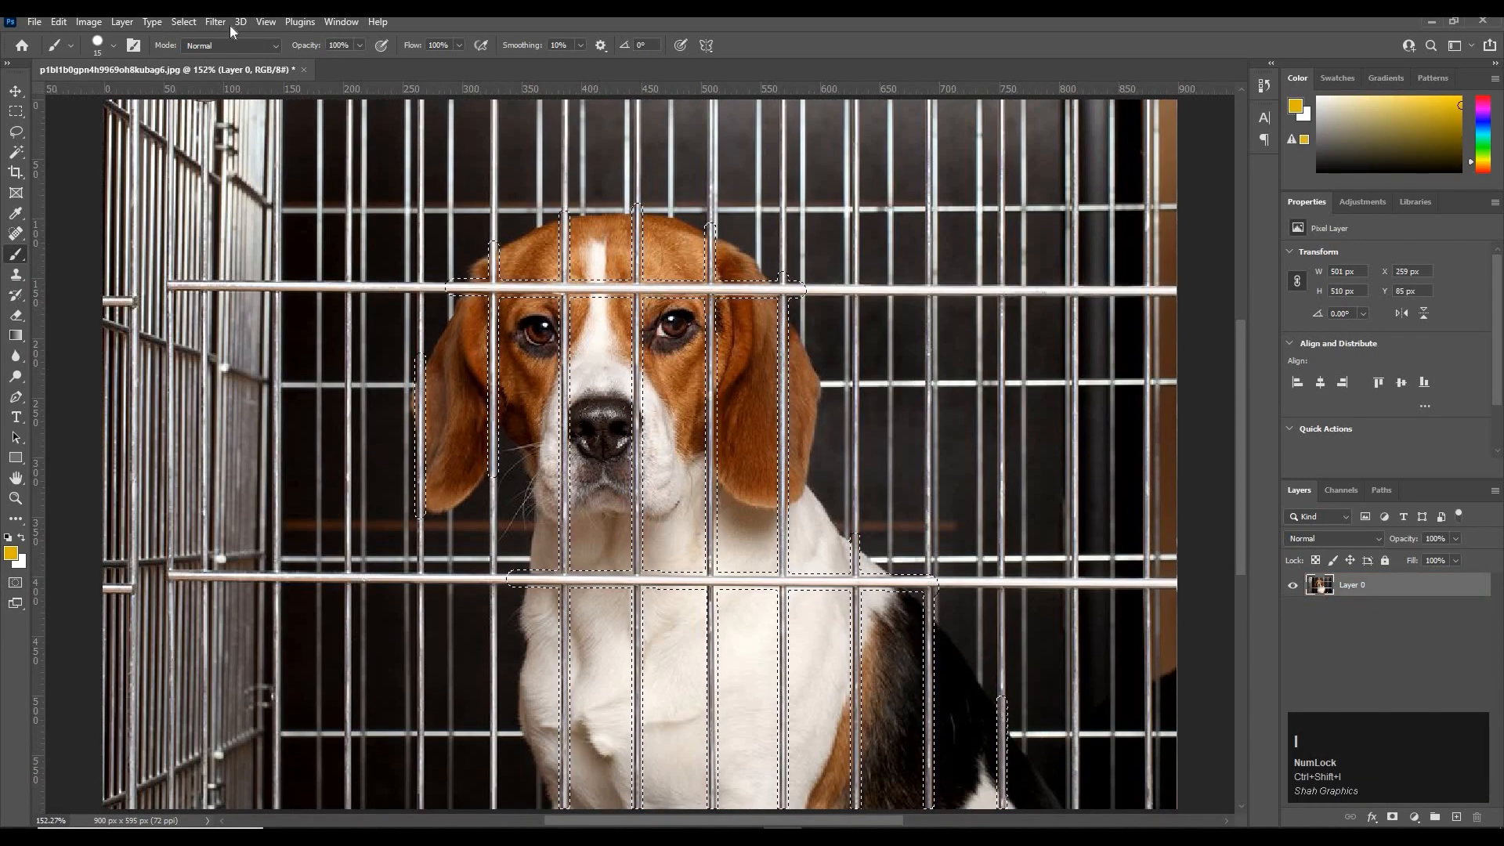
Expand the selection of the bars by 1 pixel.
left_click(183, 22)
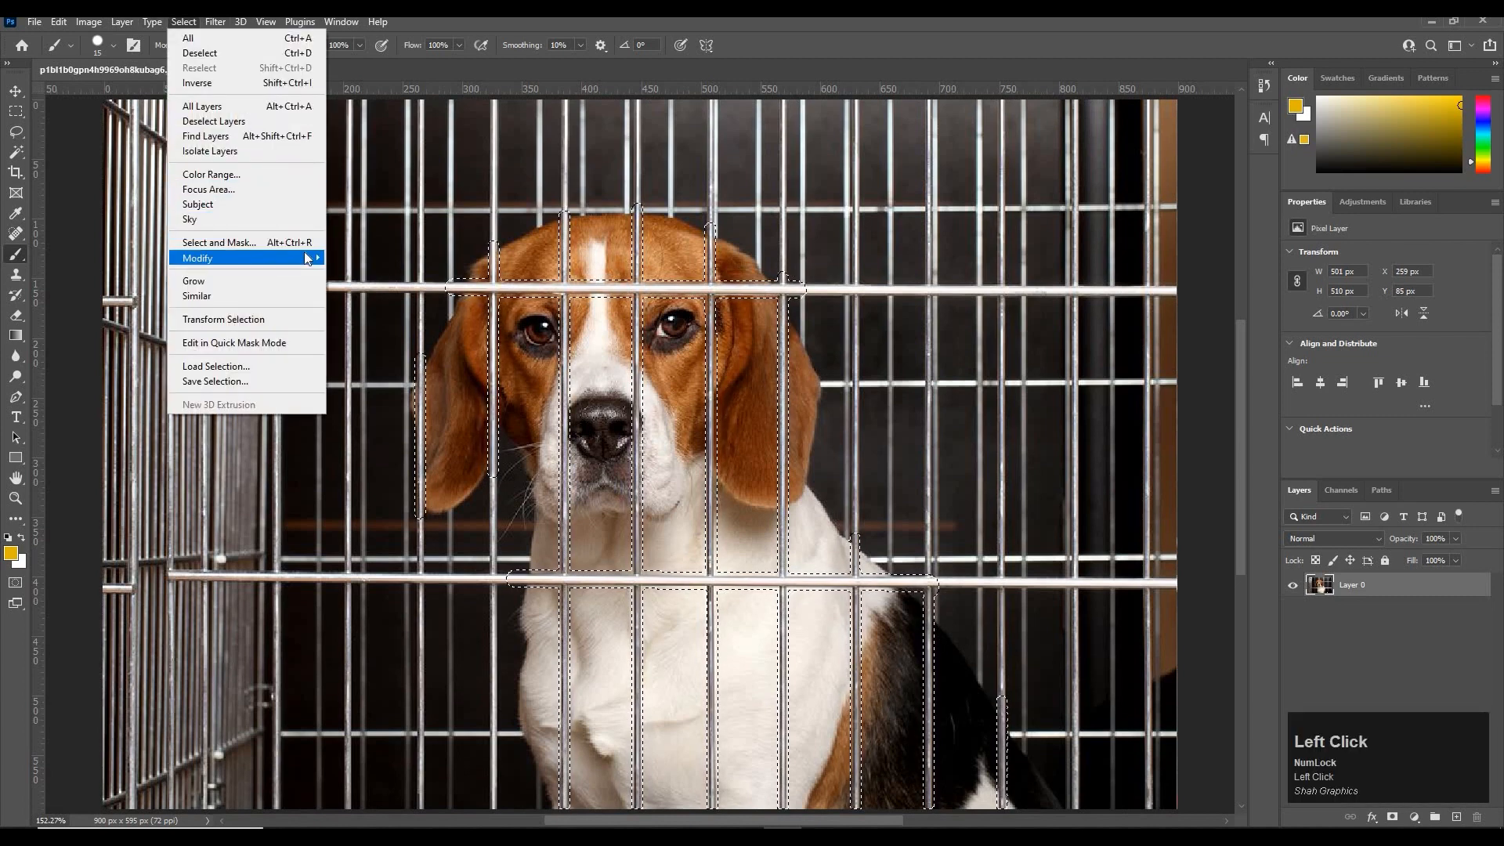
mouse_move(304, 258)
left_click(395, 288)
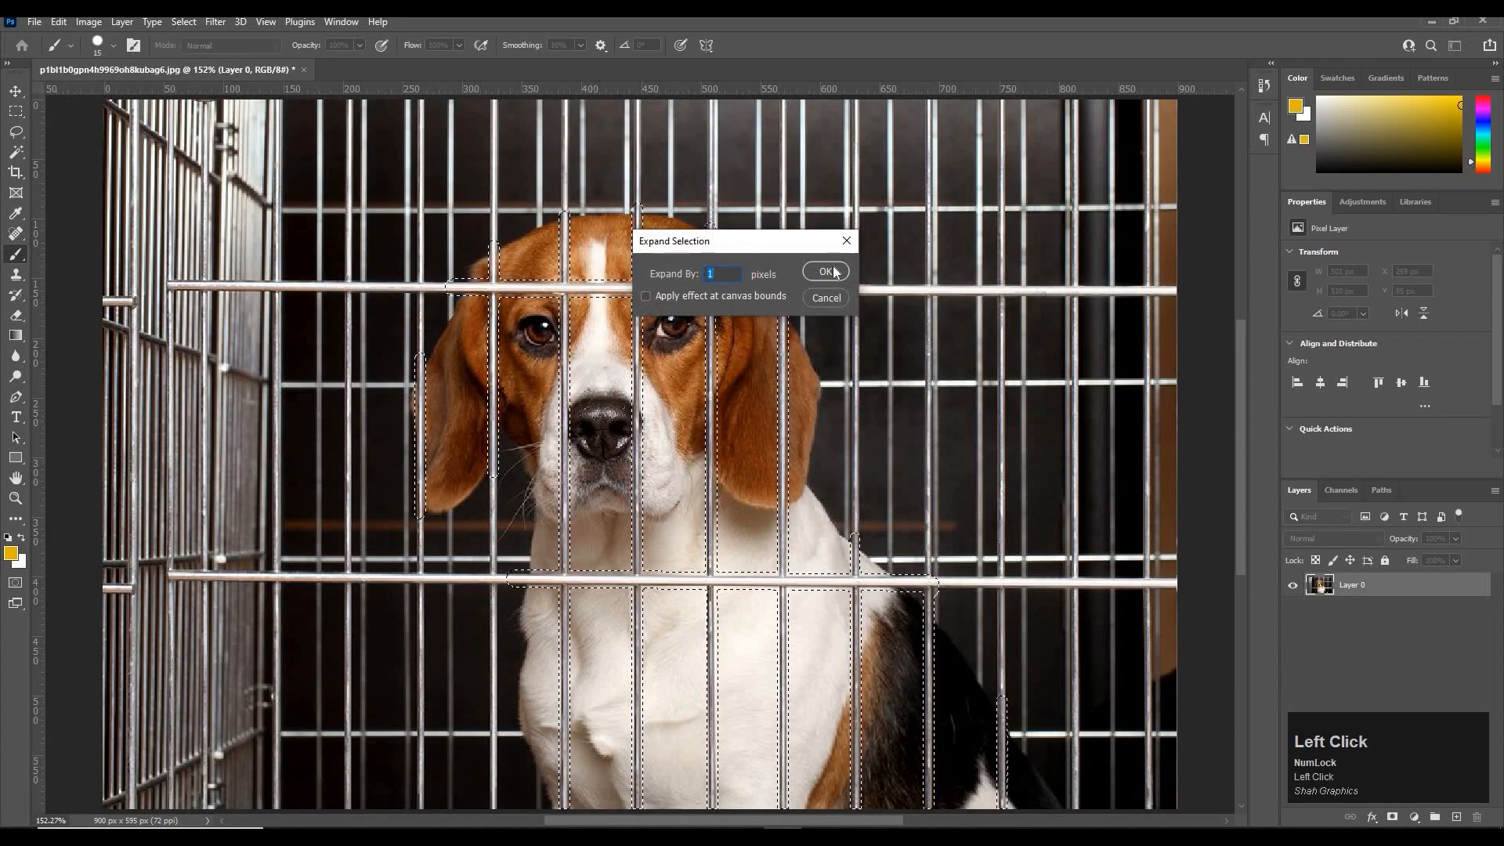
left_click(829, 271)
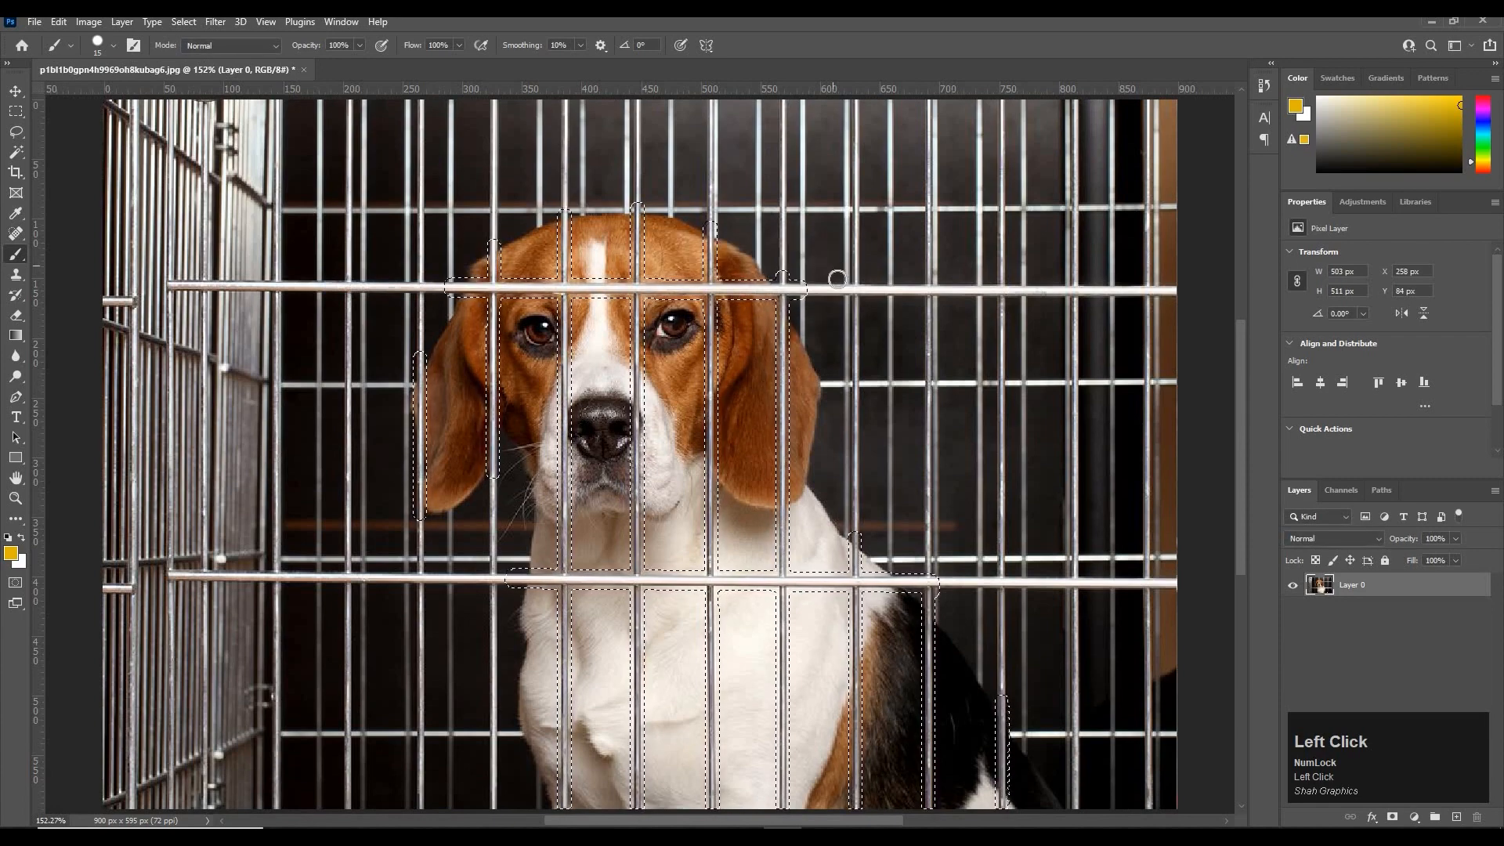
Fill the selected cage bars using Content-Aware contents with Color Adaptation, Normal blending and 100% opacity.
left_click(59, 22)
left_click(119, 266)
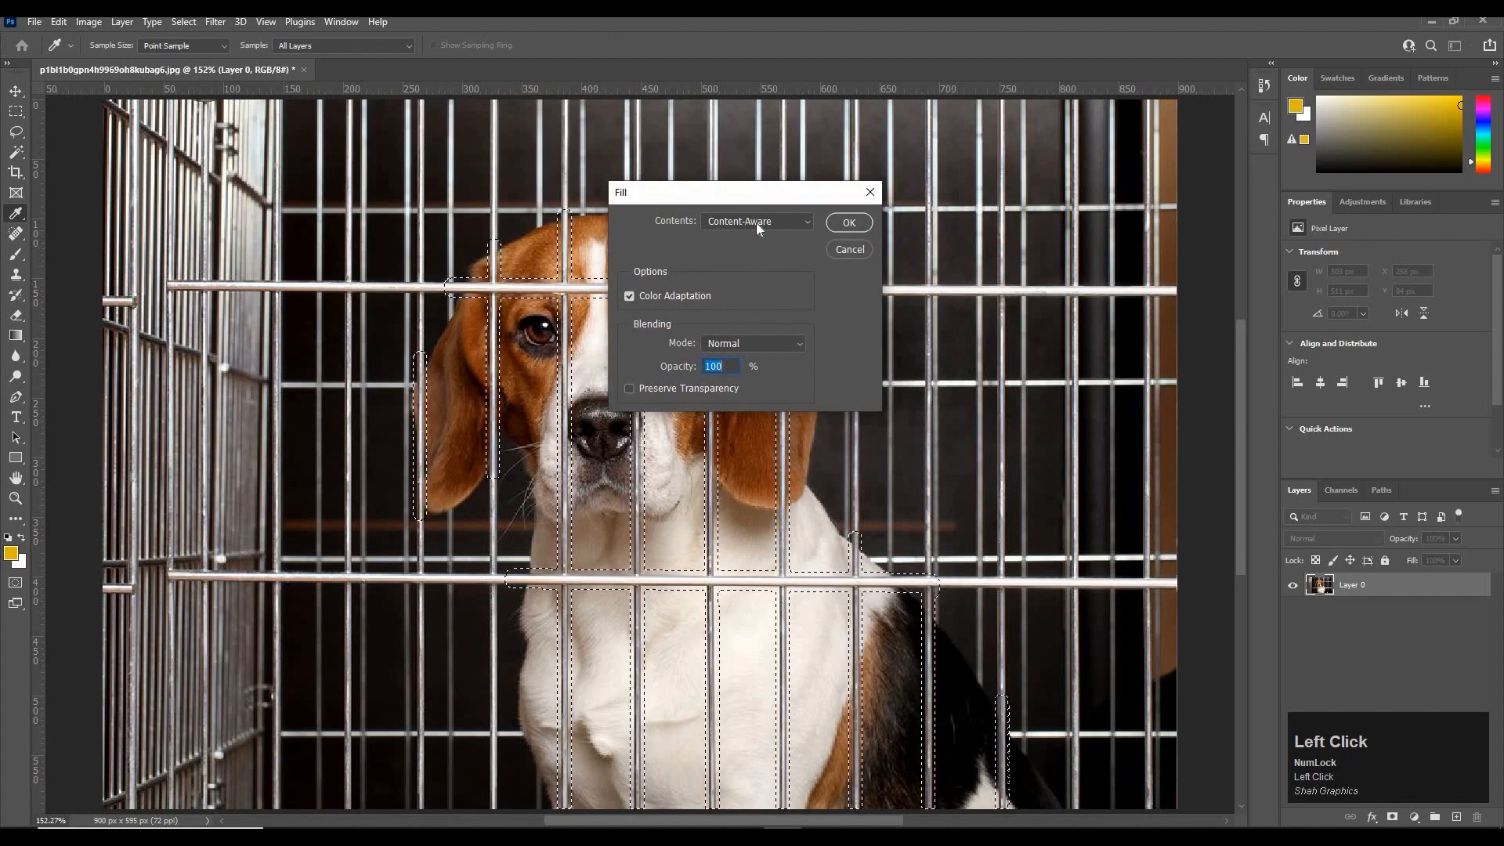
left_click(771, 220)
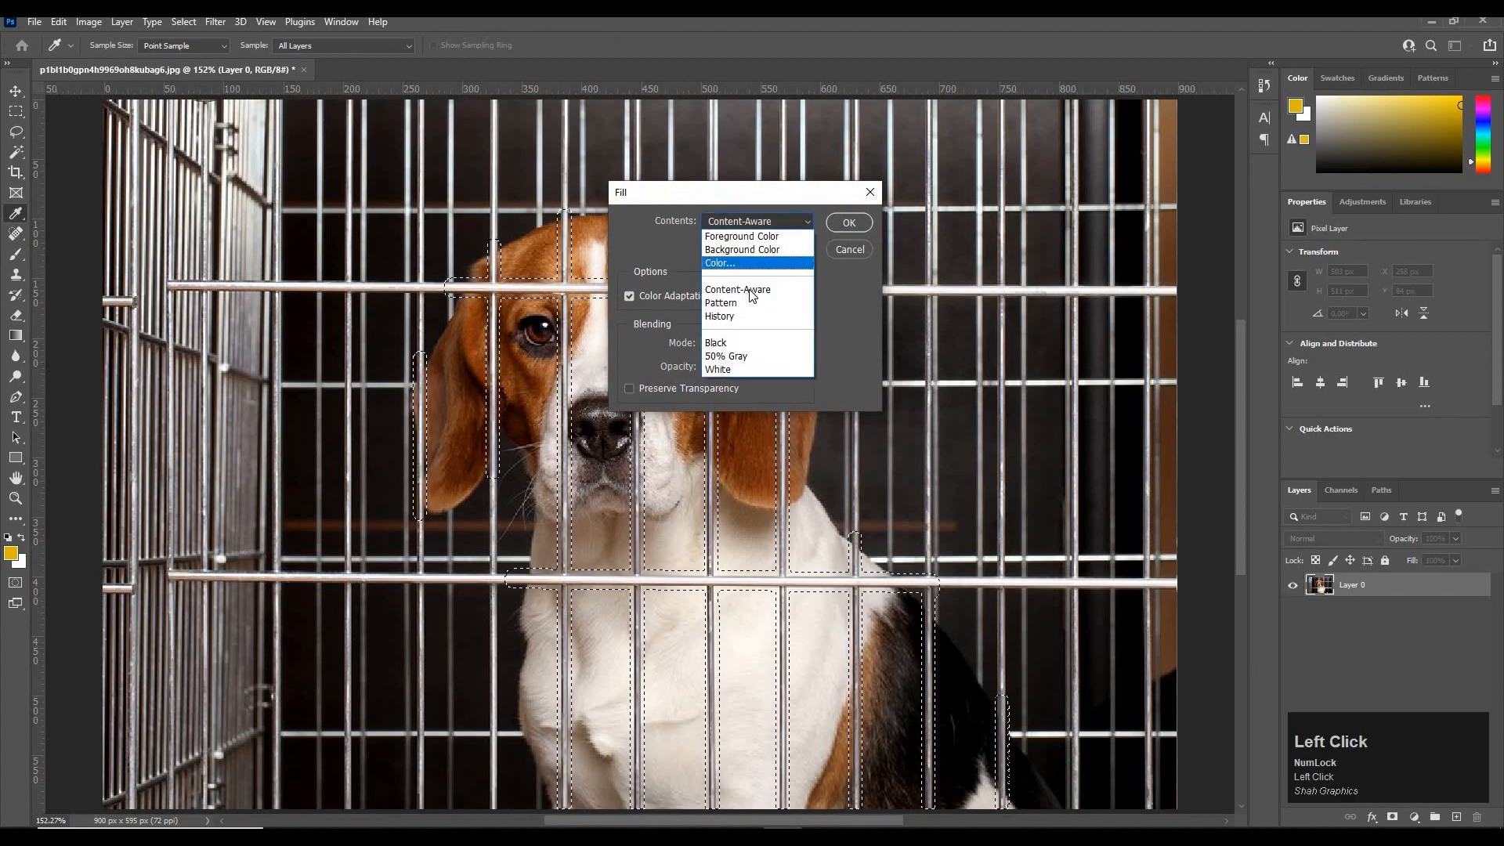
left_click(750, 291)
left_click(846, 226)
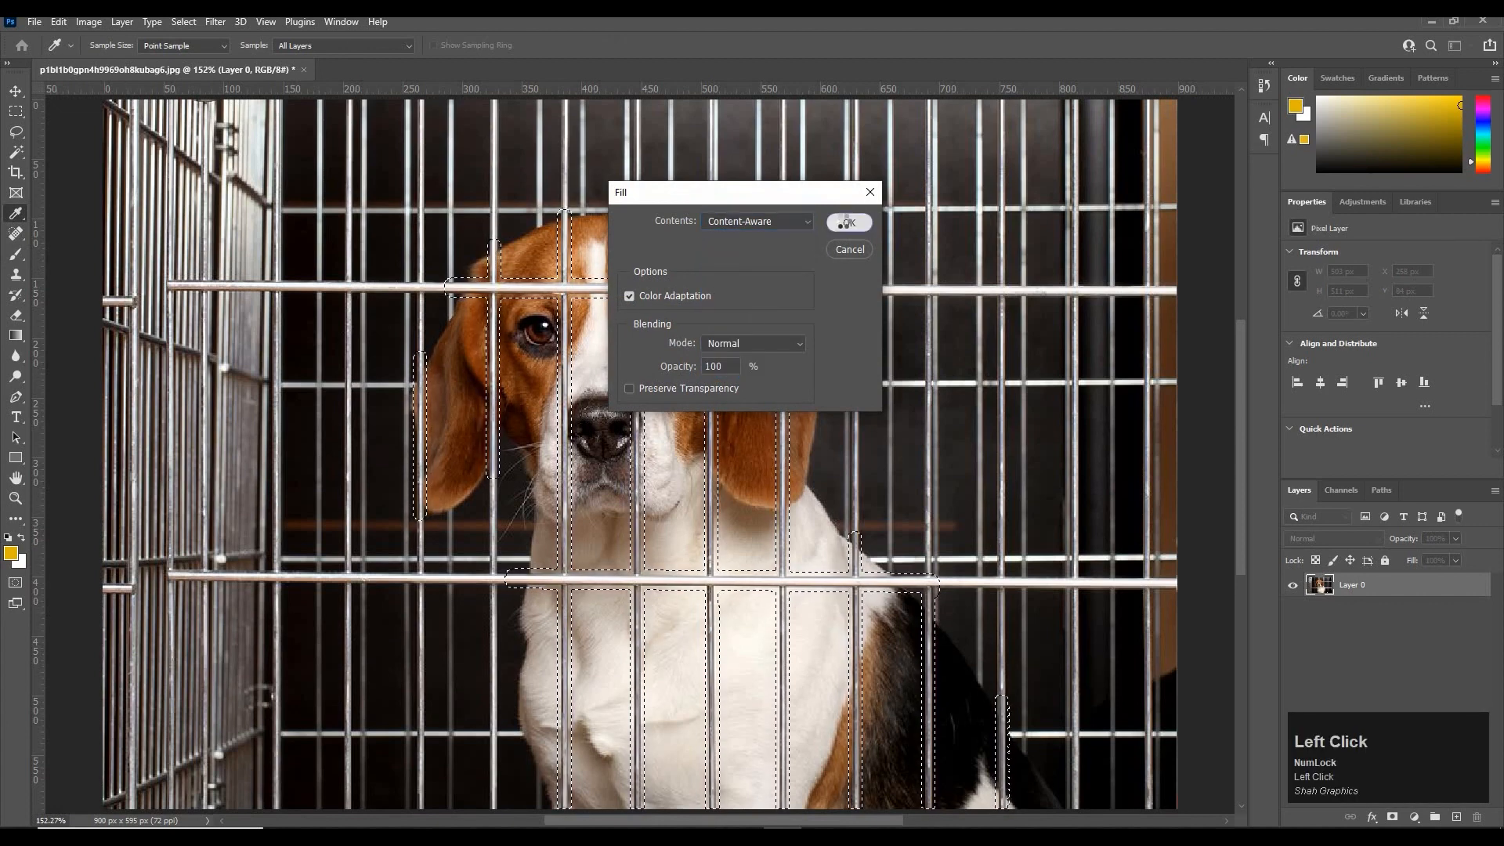
key("ctrl+z")
key("ctrl+z")
key("ctrl+z")
key("ctrl+z")
key("ctrl+z")
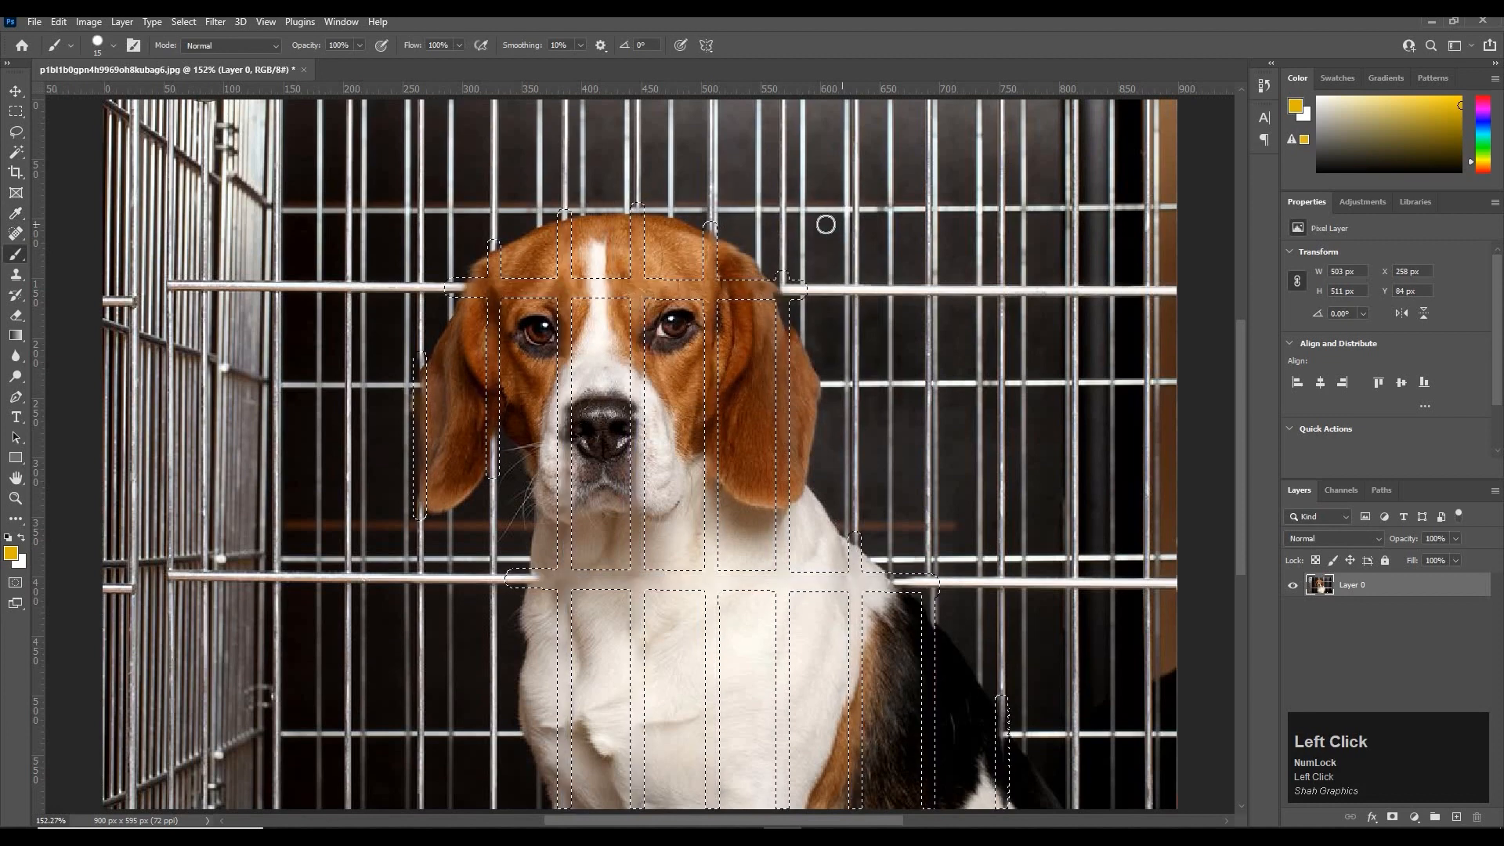
Clear the selection and cover the bar remnants along the dog's black back edge with cloned dark fur, using a 10 px Clone Stamp.
key("ctrl+d")
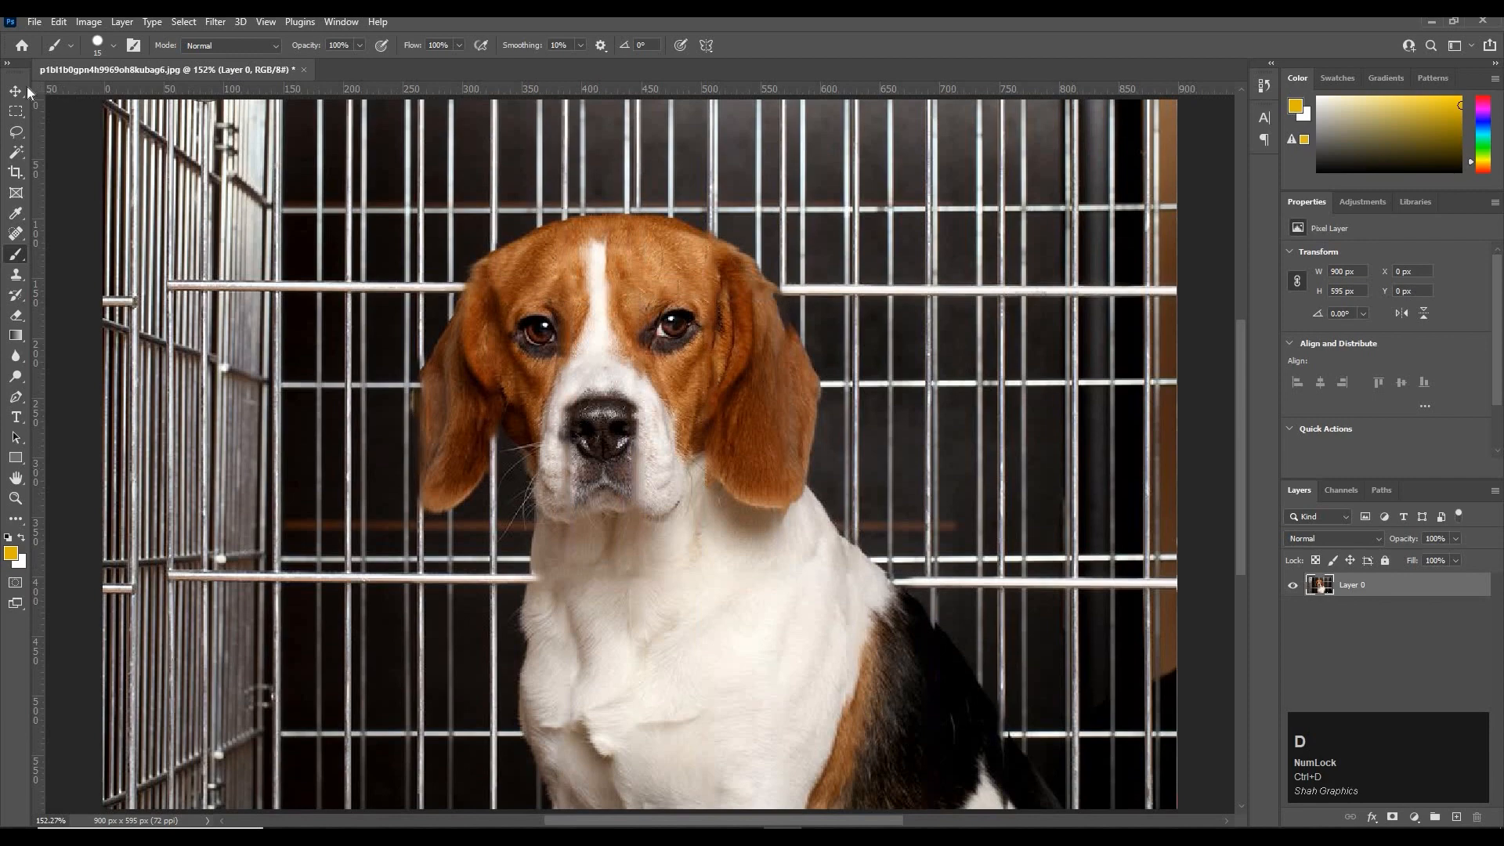
left_click(16, 91)
scroll(1081, 752, "up", 5)
mouse_move(895, 454)
left_mouse_down()
mouse_move(894, 490)
mouse_move(781, 281)
left_mouse_up()
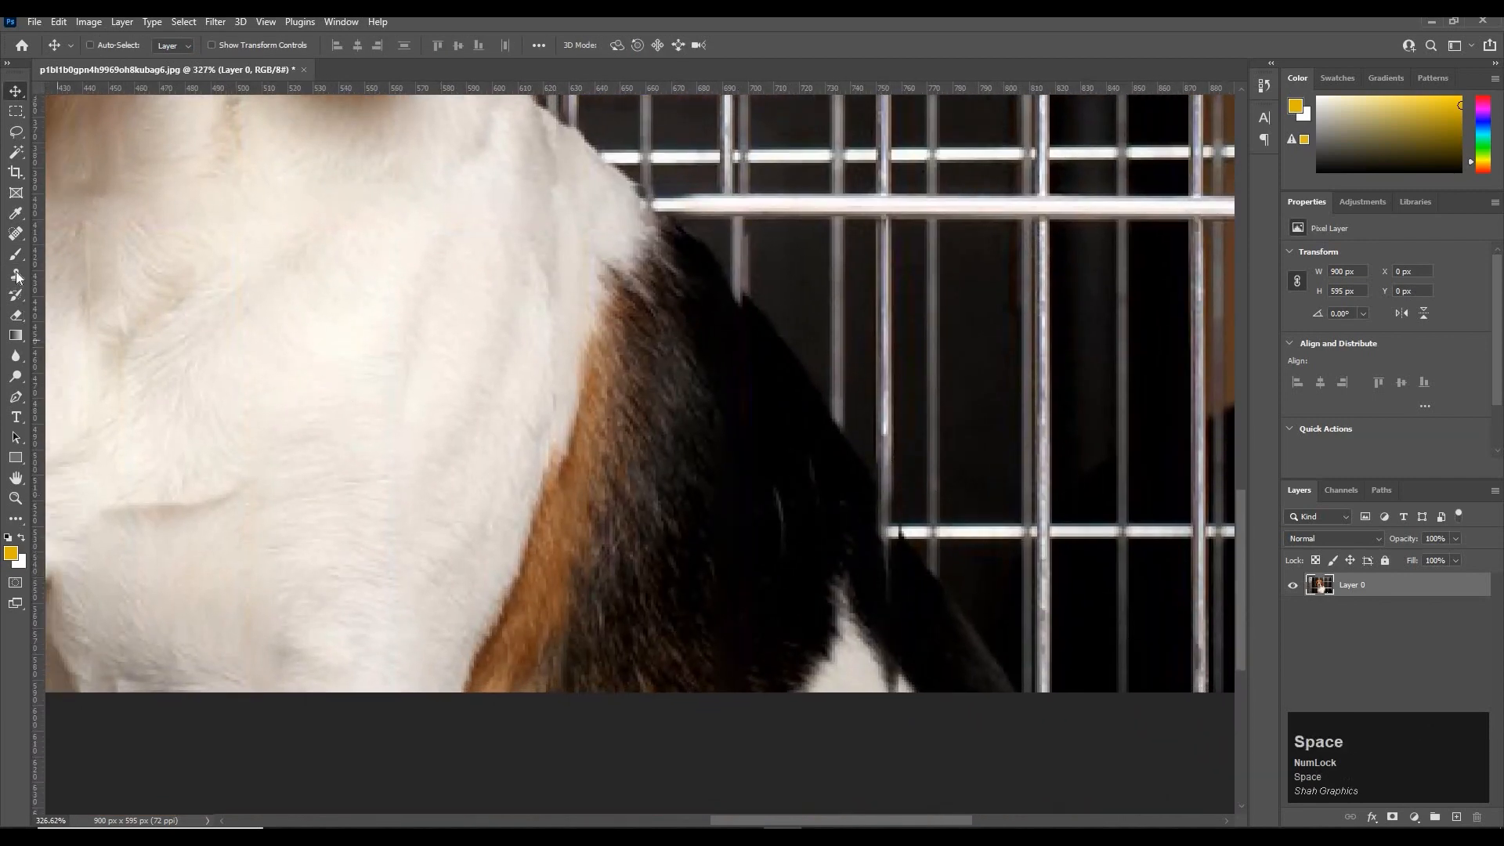
left_click(15, 276)
scroll(940, 564, "up", 2)
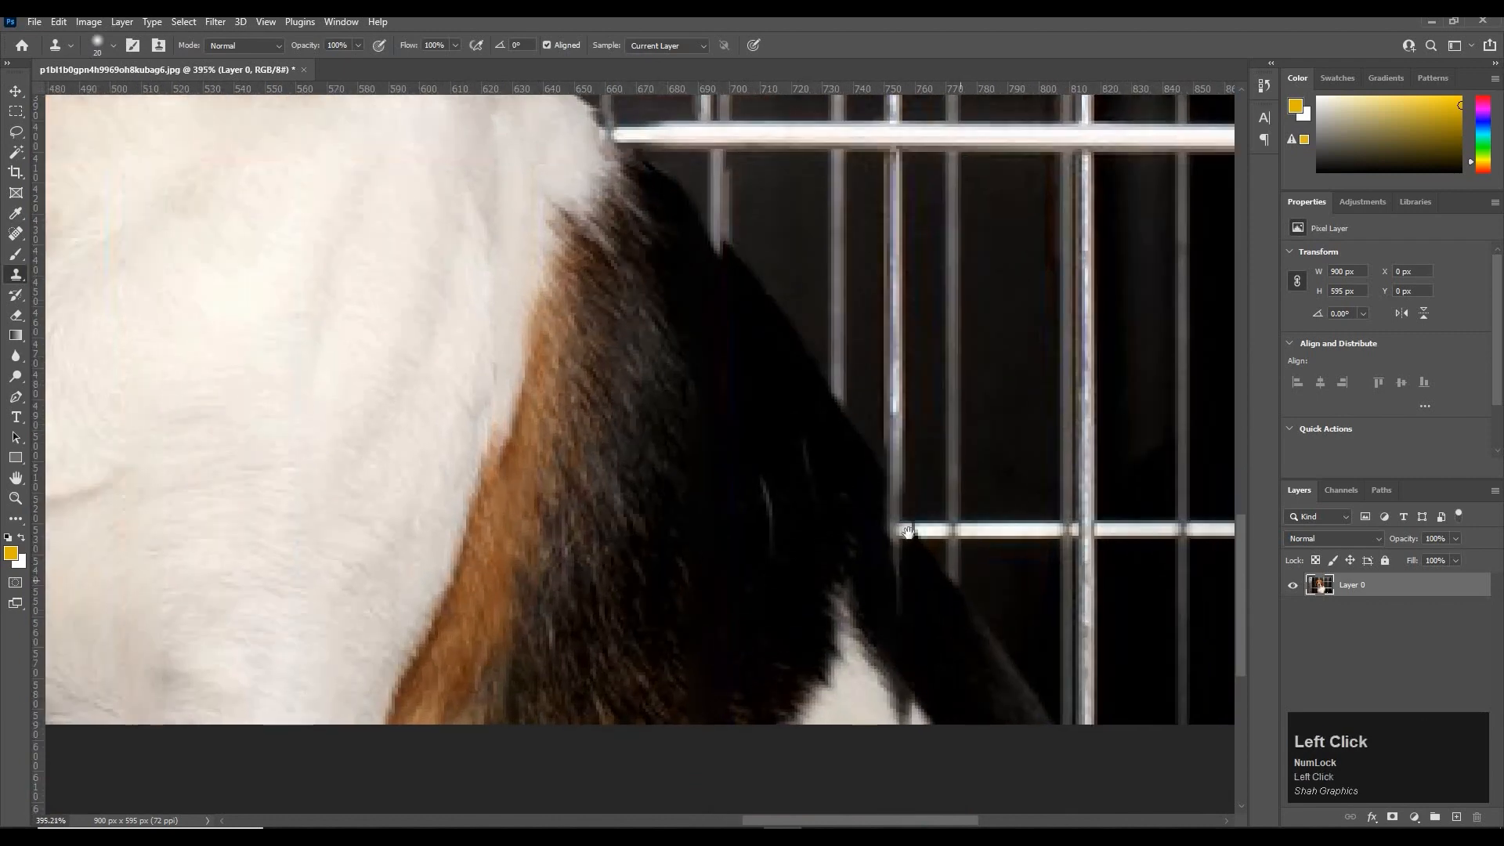
left_click_drag(908, 532, 846, 486)
scroll(860, 497, "up", 2)
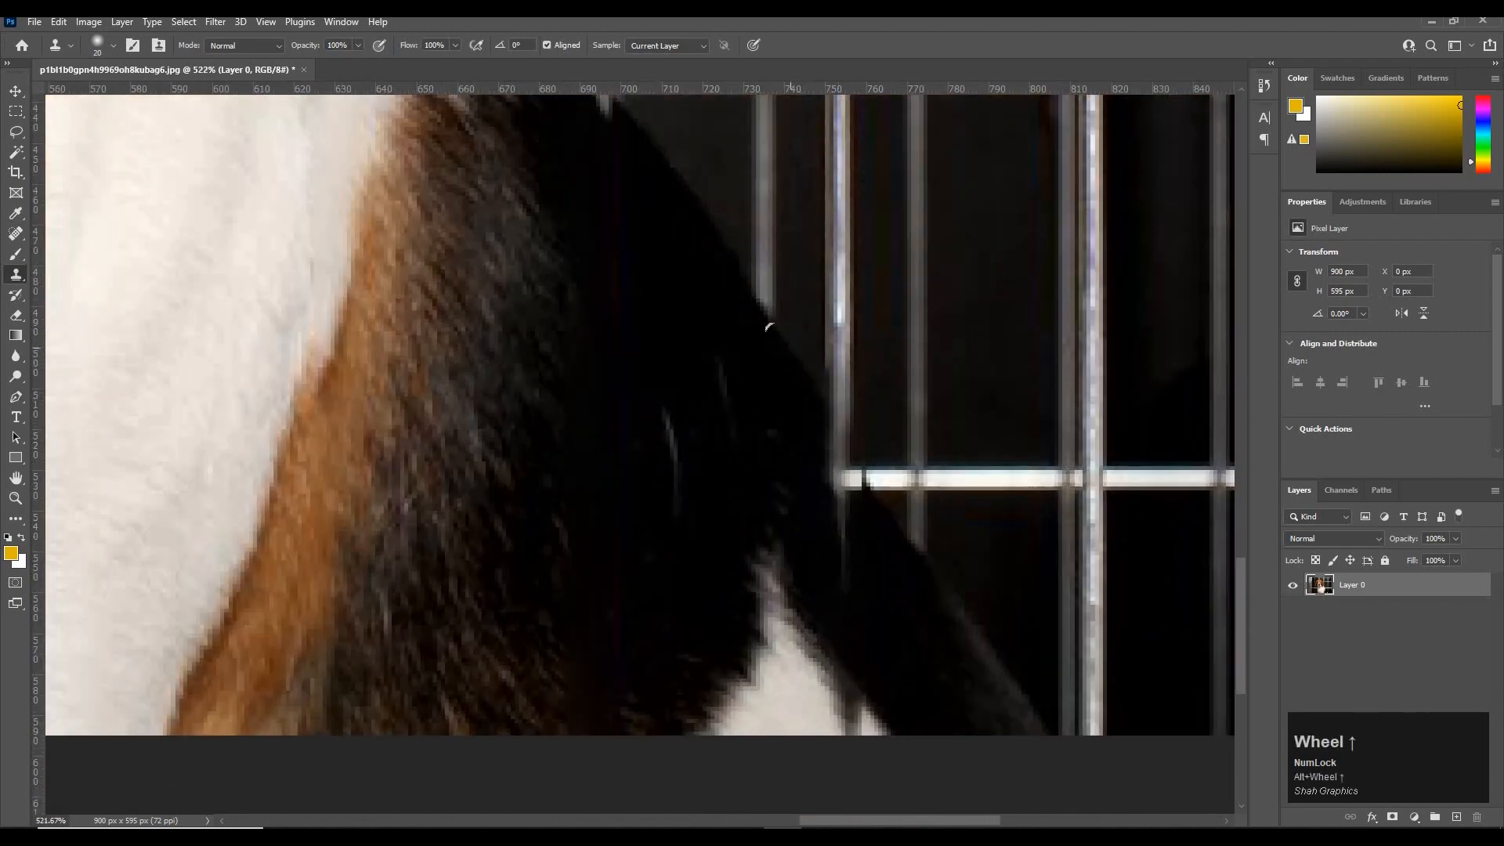
key("bracketleft")
key("bracketleft")
left_click(821, 409, "alt")
mouse_move(854, 482)
left_mouse_down()
mouse_move(868, 516)
mouse_move(823, 462)
mouse_move(847, 538)
left_mouse_up()
left_click_drag(773, 581, 797, 387)
left_click(745, 326)
Rebuild the notched outer edge of the ear on the photo's right side by cloning adjacent brown fur.
mouse_move(710, 304)
left_mouse_down()
mouse_move(729, 345)
mouse_move(696, 441)
mouse_move(1019, 803)
left_mouse_up()
left_click_drag(564, 373, 642, 555)
left_click_drag(598, 320, 708, 527)
mouse_move(544, 41)
left_mouse_down()
mouse_move(628, 359)
mouse_move(561, 510)
left_mouse_up()
key("alt")
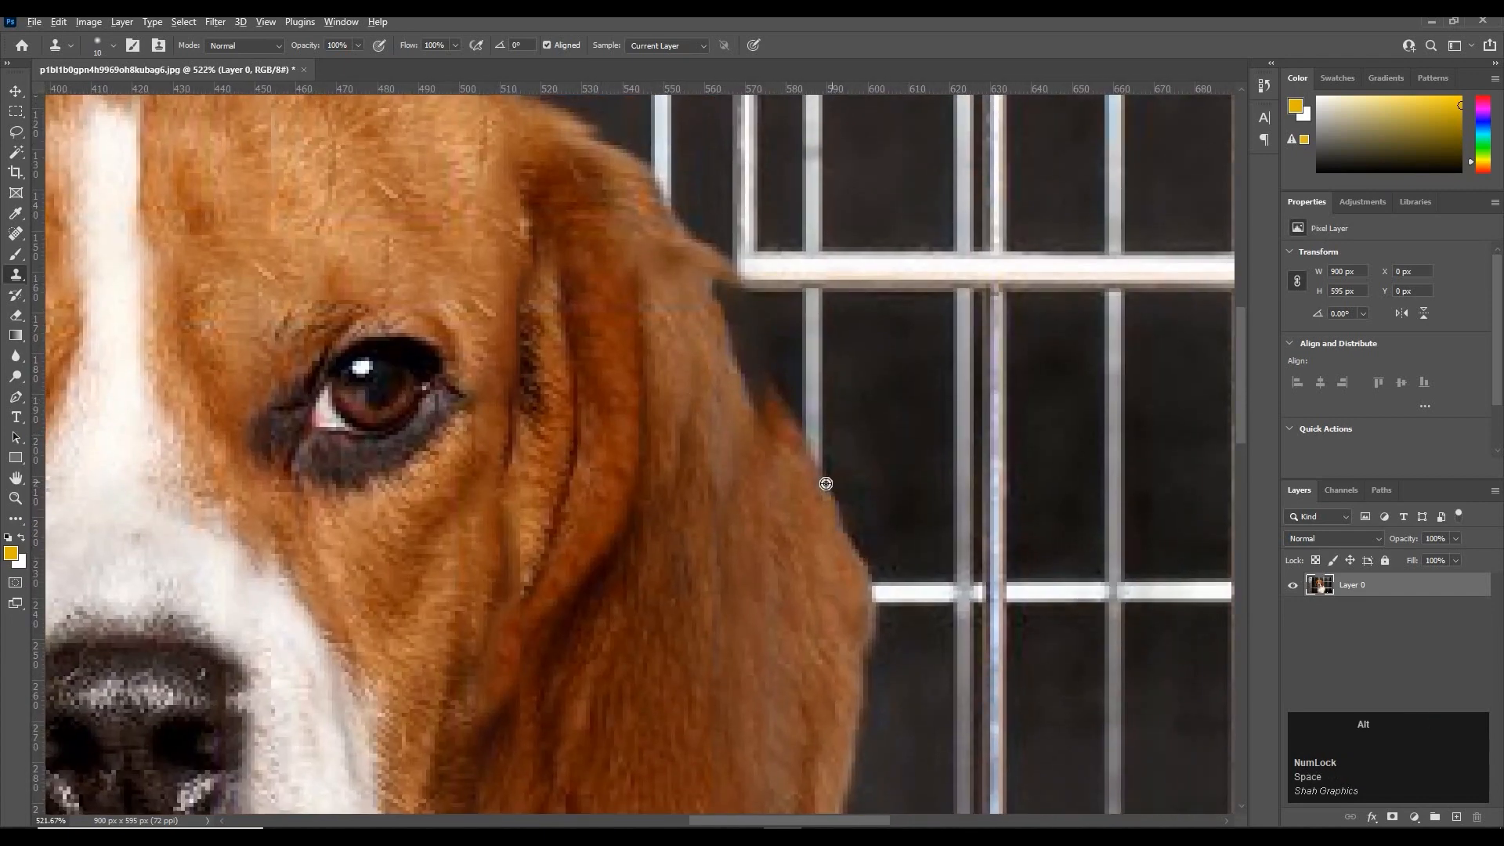
left_click(795, 421, "alt")
mouse_move(764, 381)
left_mouse_down()
mouse_move(766, 407)
mouse_move(745, 380)
left_mouse_up()
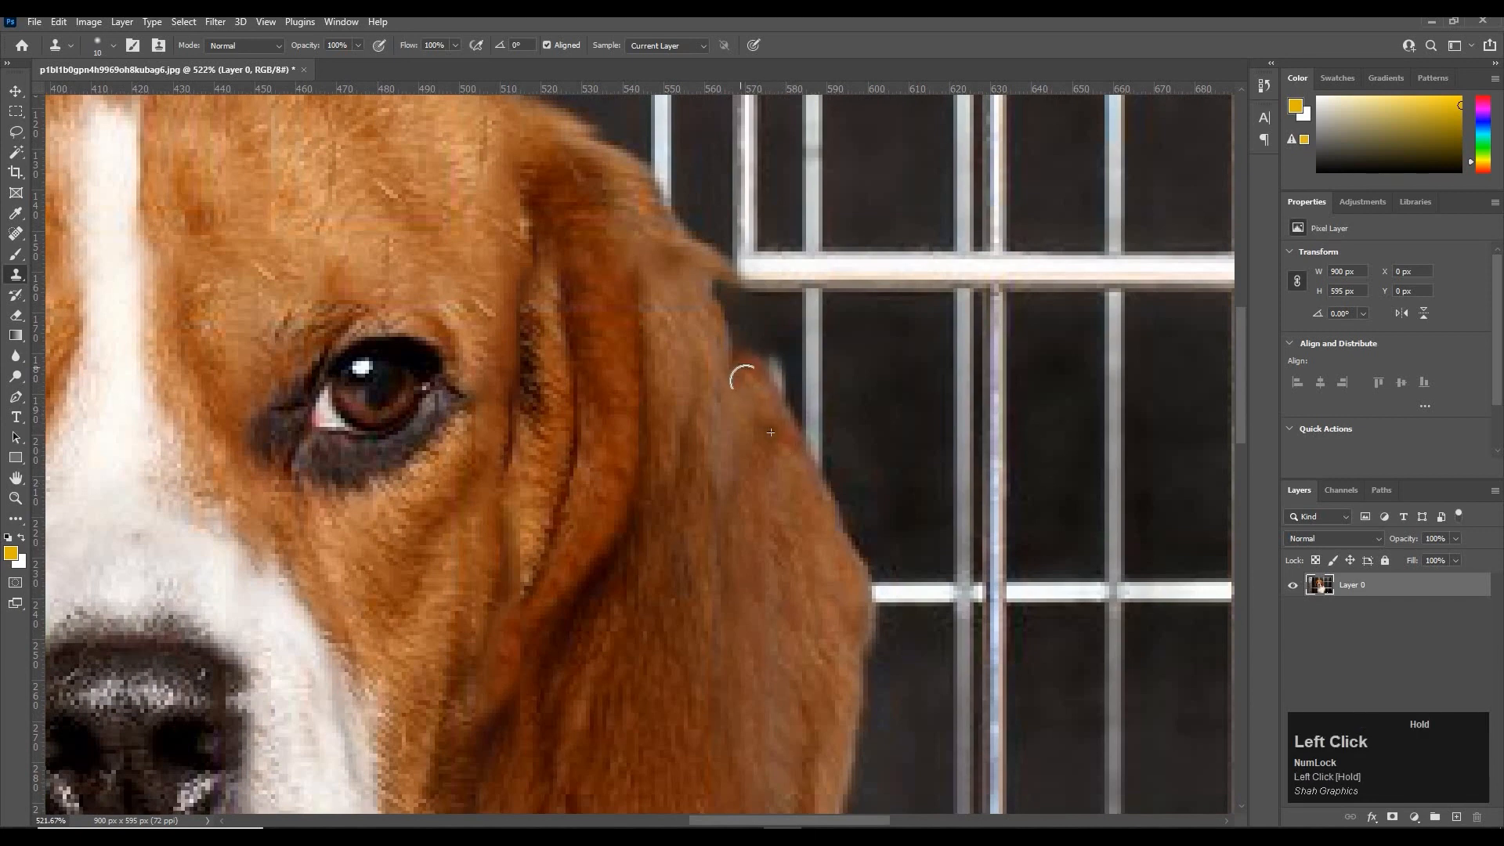
key("alt")
mouse_move(768, 370)
left_mouse_down()
mouse_move(739, 337)
mouse_move(739, 368)
mouse_move(774, 394)
mouse_move(707, 283)
mouse_move(750, 460)
mouse_move(751, 315)
mouse_move(709, 296)
left_mouse_up()
left_click(783, 396, "alt")
left_click(767, 361, "alt")
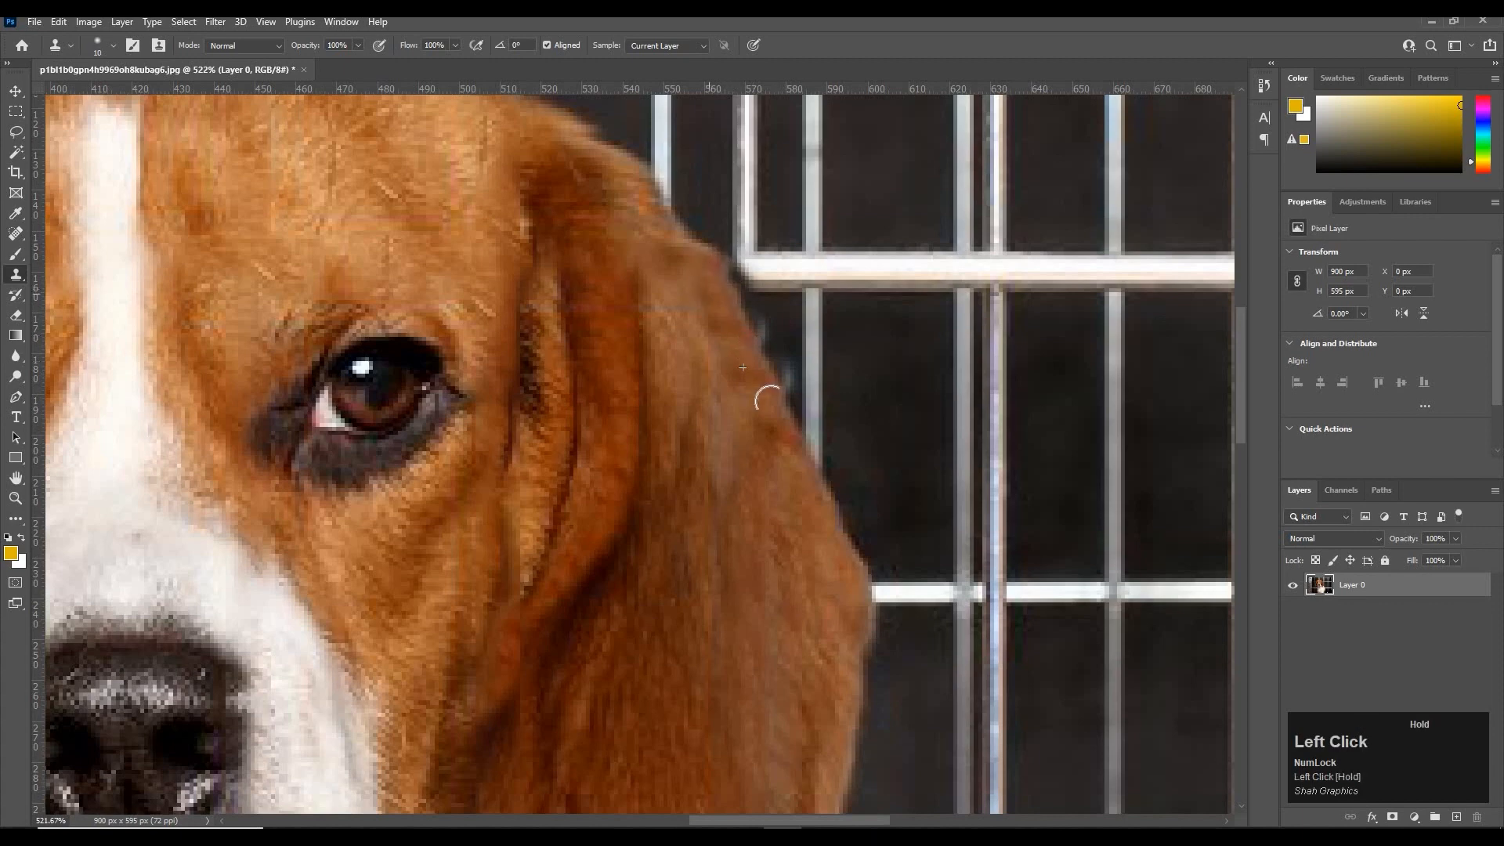
Extend and smooth the outer edge of the ear on the photo's left side with fur cloned from that ear.
key("space")
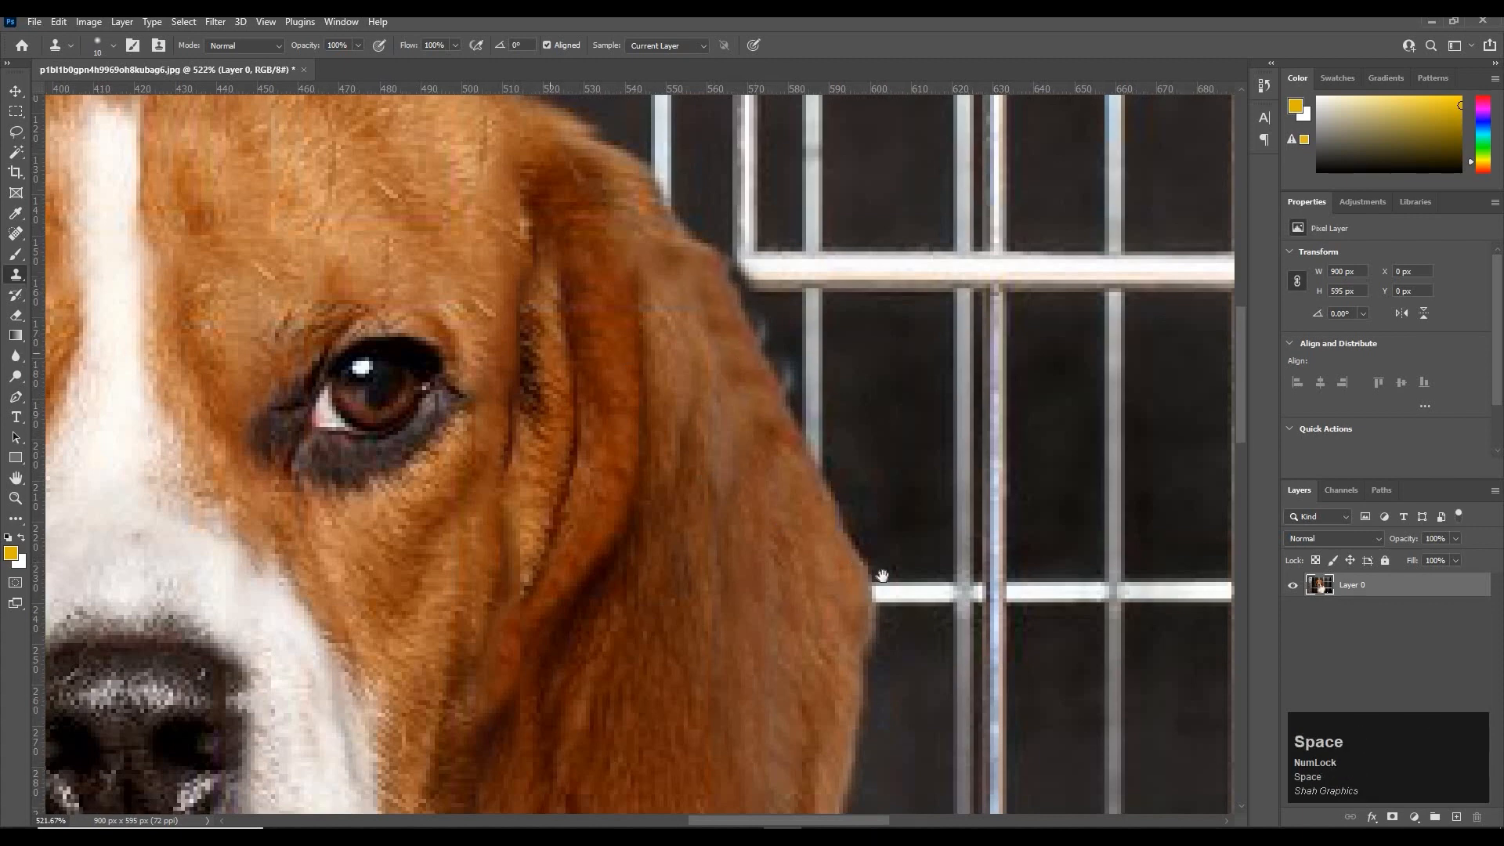
left_click_drag(545, 339, 882, 576)
key("space")
left_click_drag(379, 413, 749, 335)
left_click_drag(470, 300, 586, 148)
left_click_drag(447, 545, 503, 358)
left_click_drag(368, 564, 465, 494)
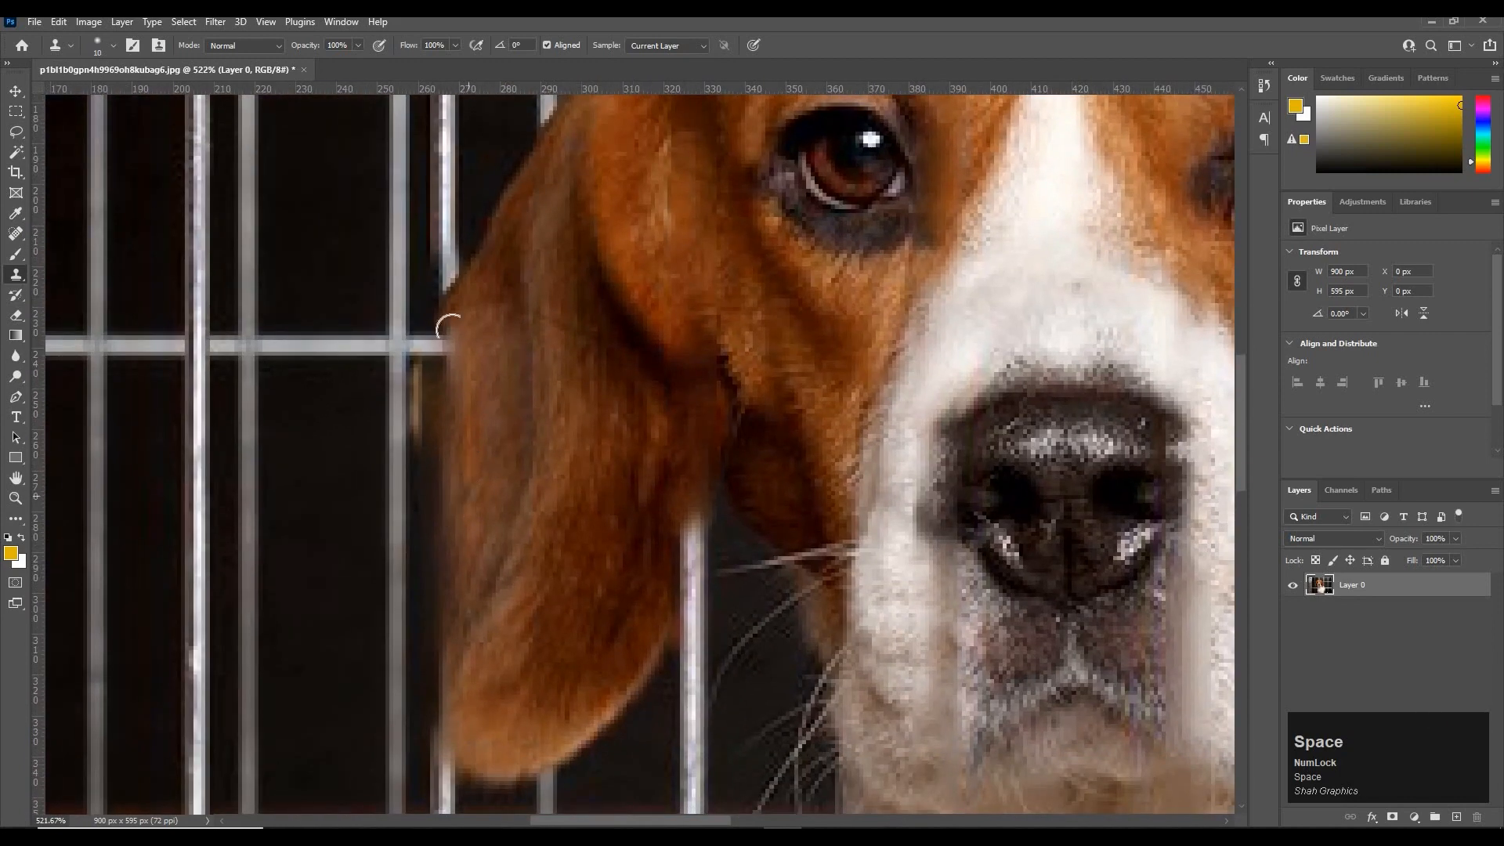
key("alt")
left_click(442, 292, "alt")
mouse_move(423, 313)
left_mouse_down()
mouse_move(420, 393)
mouse_move(425, 409)
mouse_move(431, 368)
mouse_move(451, 538)
left_mouse_up()
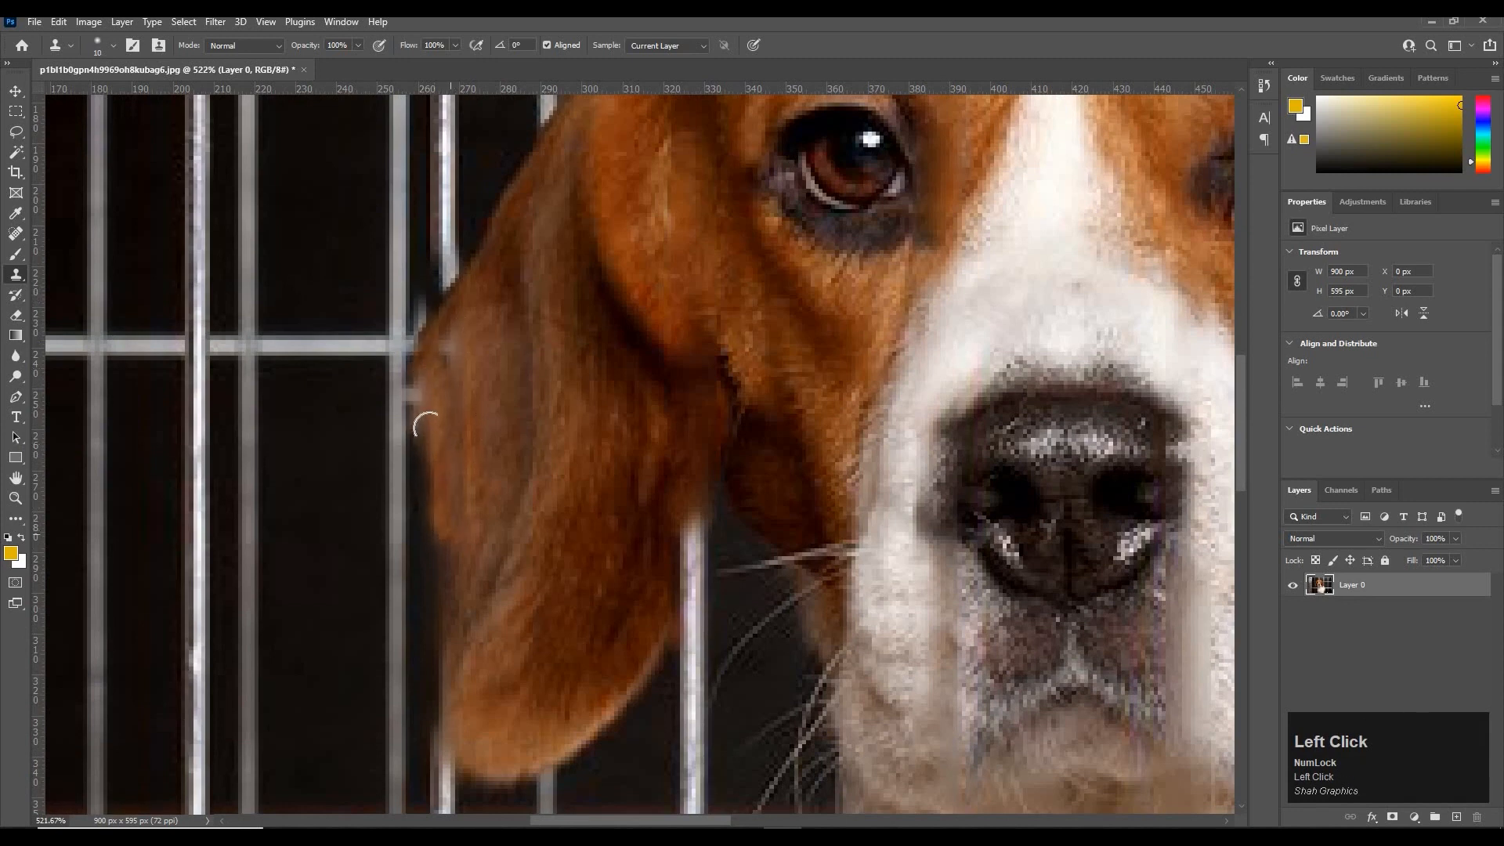
left_click_drag(432, 432, 442, 520)
left_click_drag(454, 642, 454, 685)
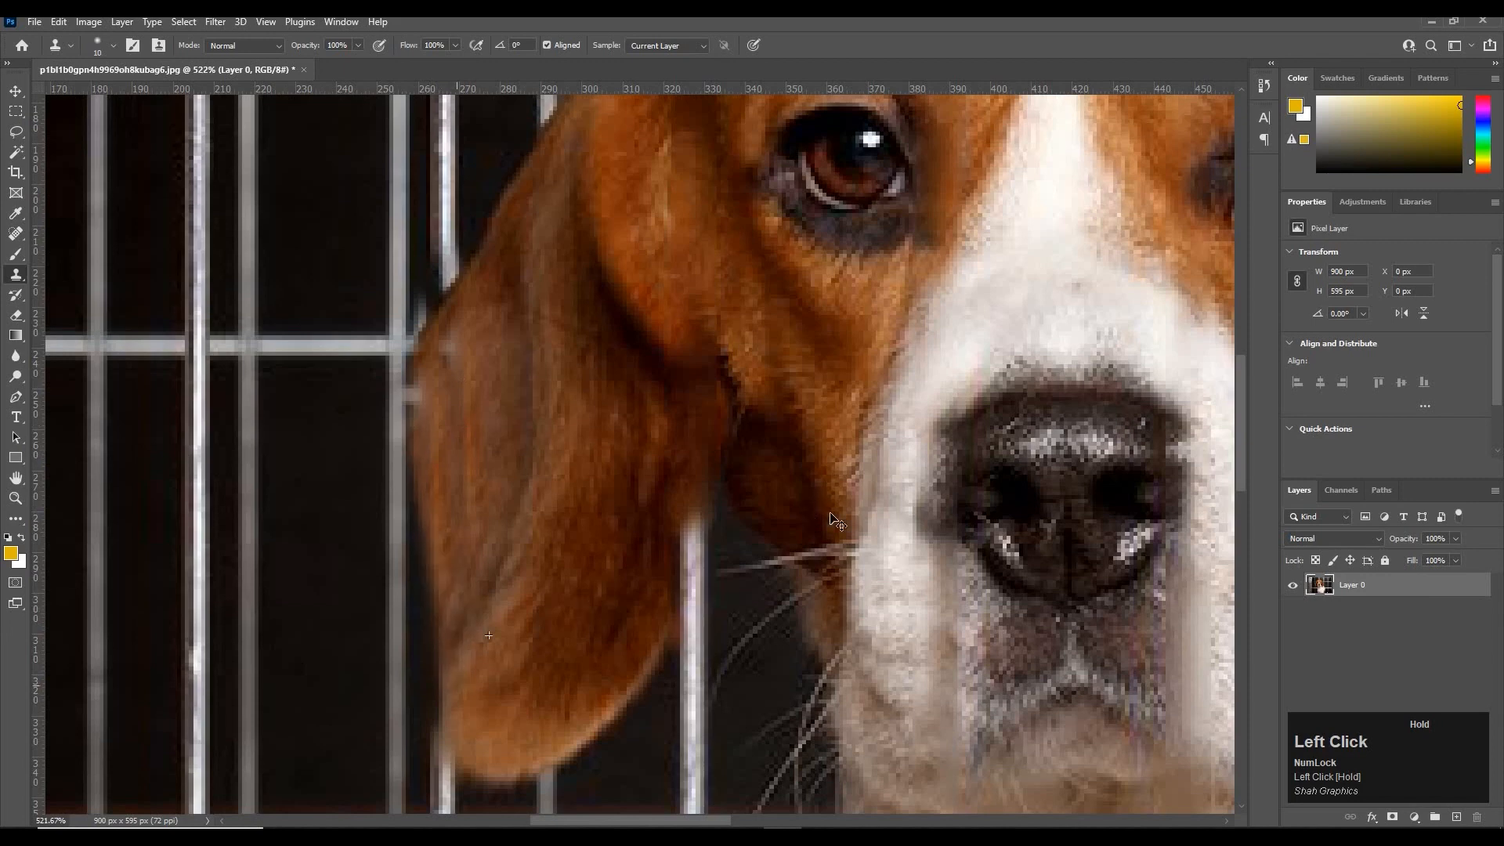
Fit the whole photo in view to review the retouched dog, and switch to the Move tool.
left_click_drag(820, 630, 755, 386)
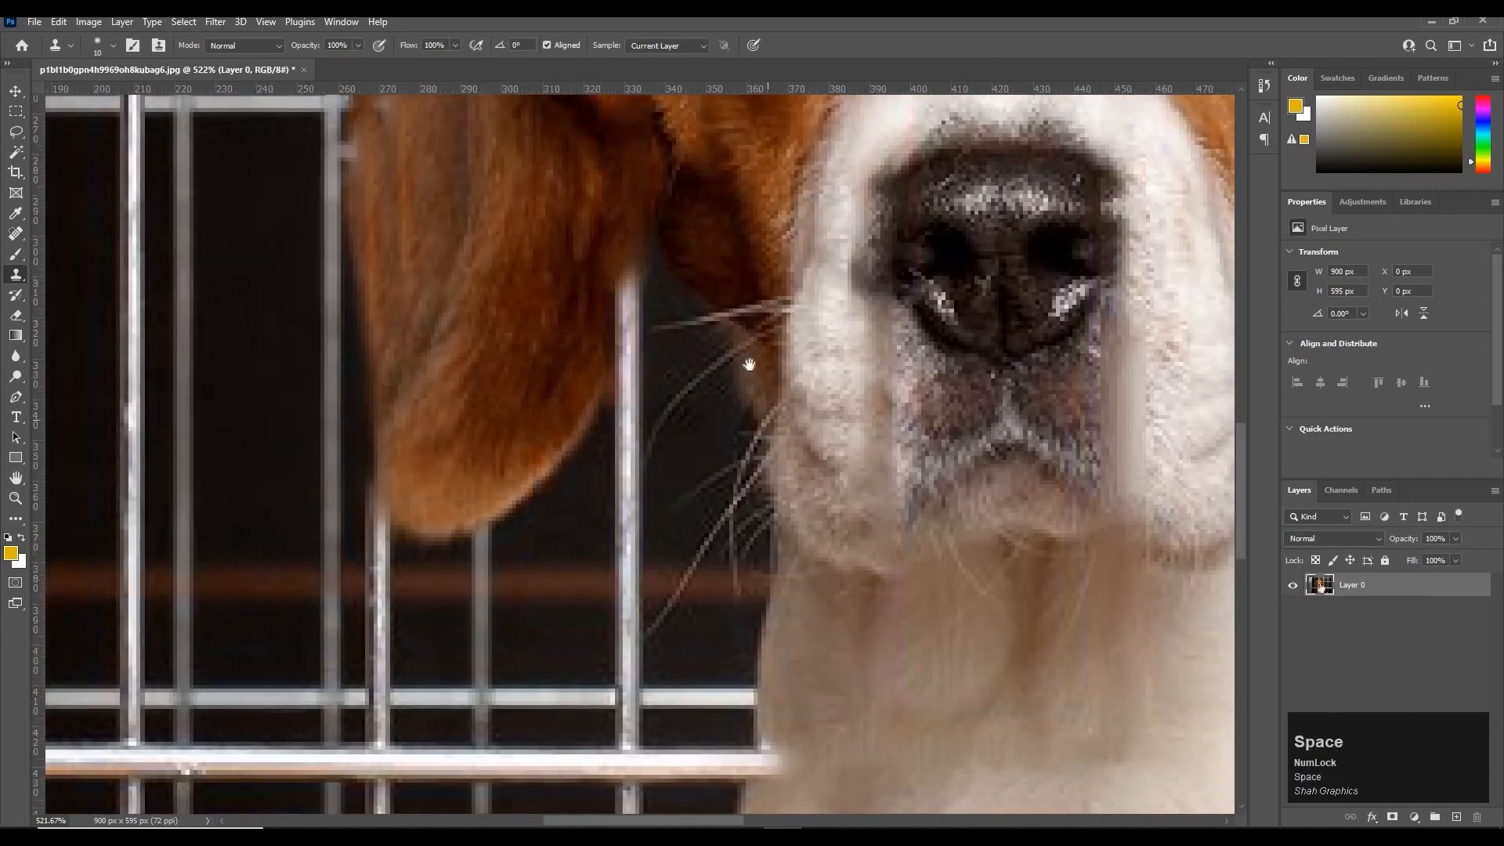
scroll(692, 399, "down", 10)
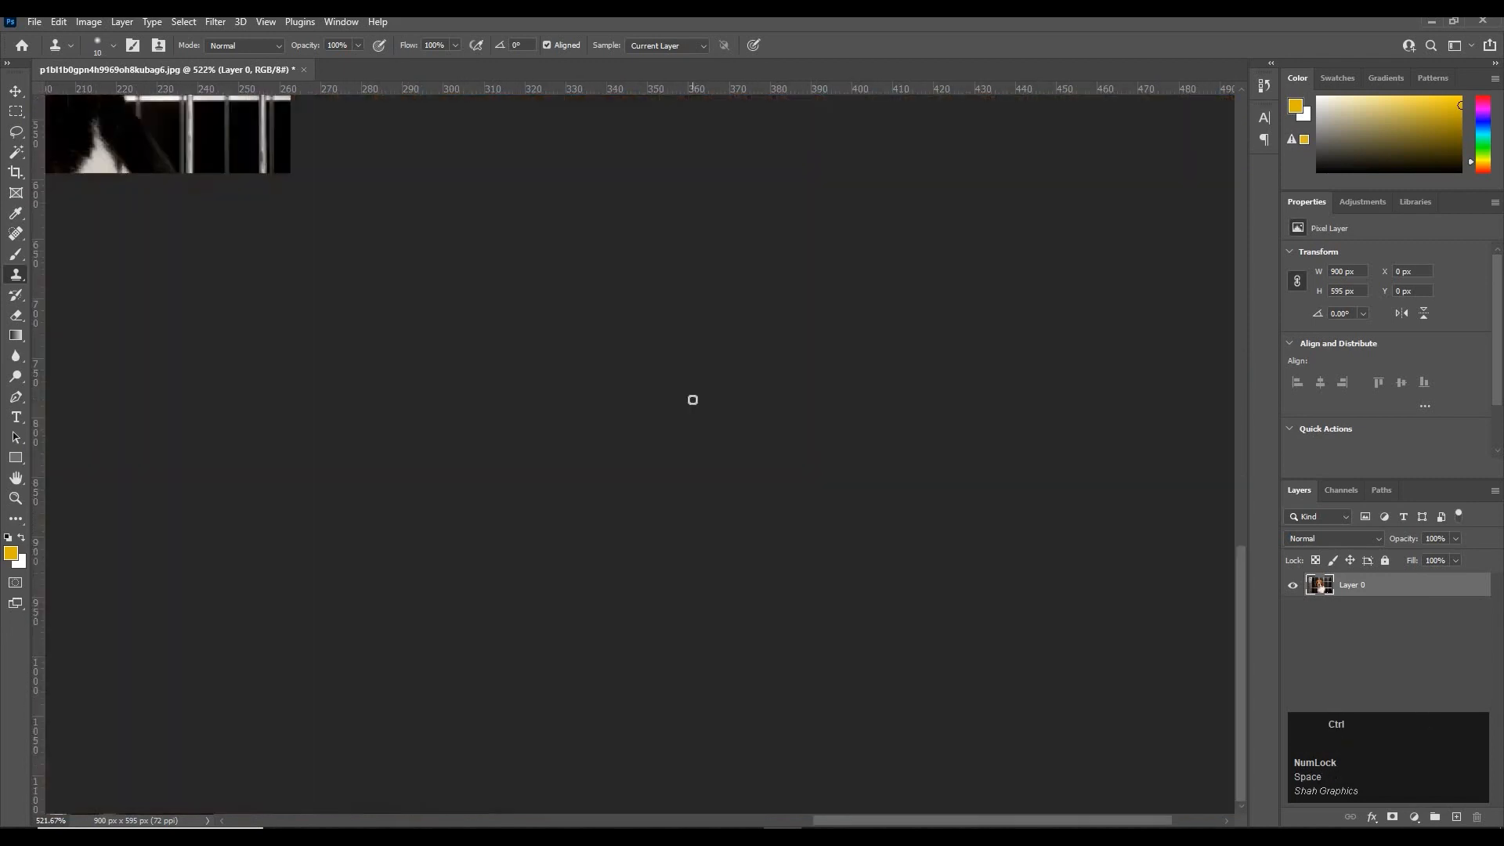
key("ctrl+0")
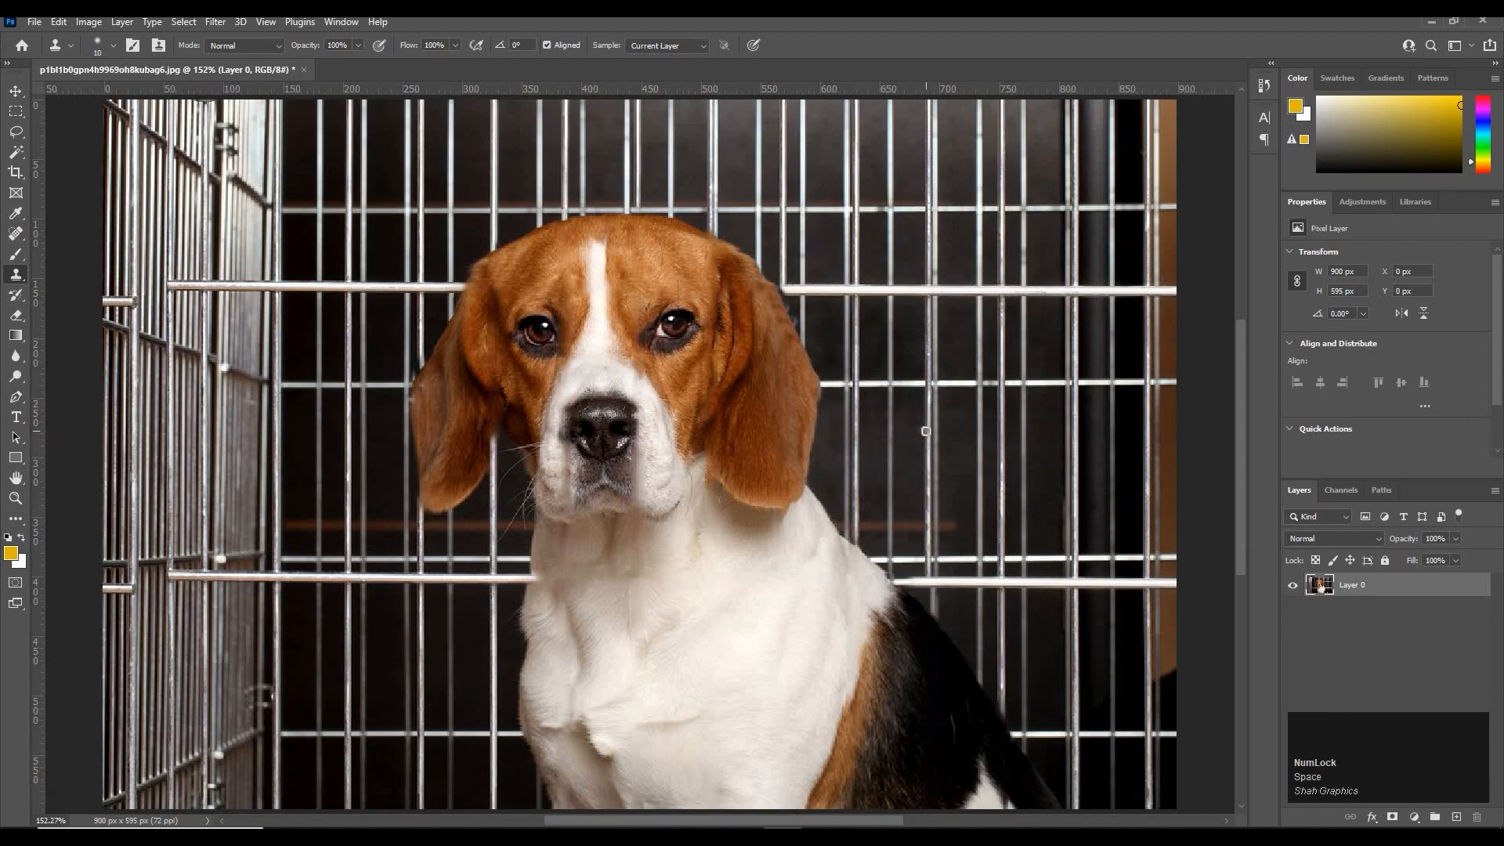
left_click(15, 91)
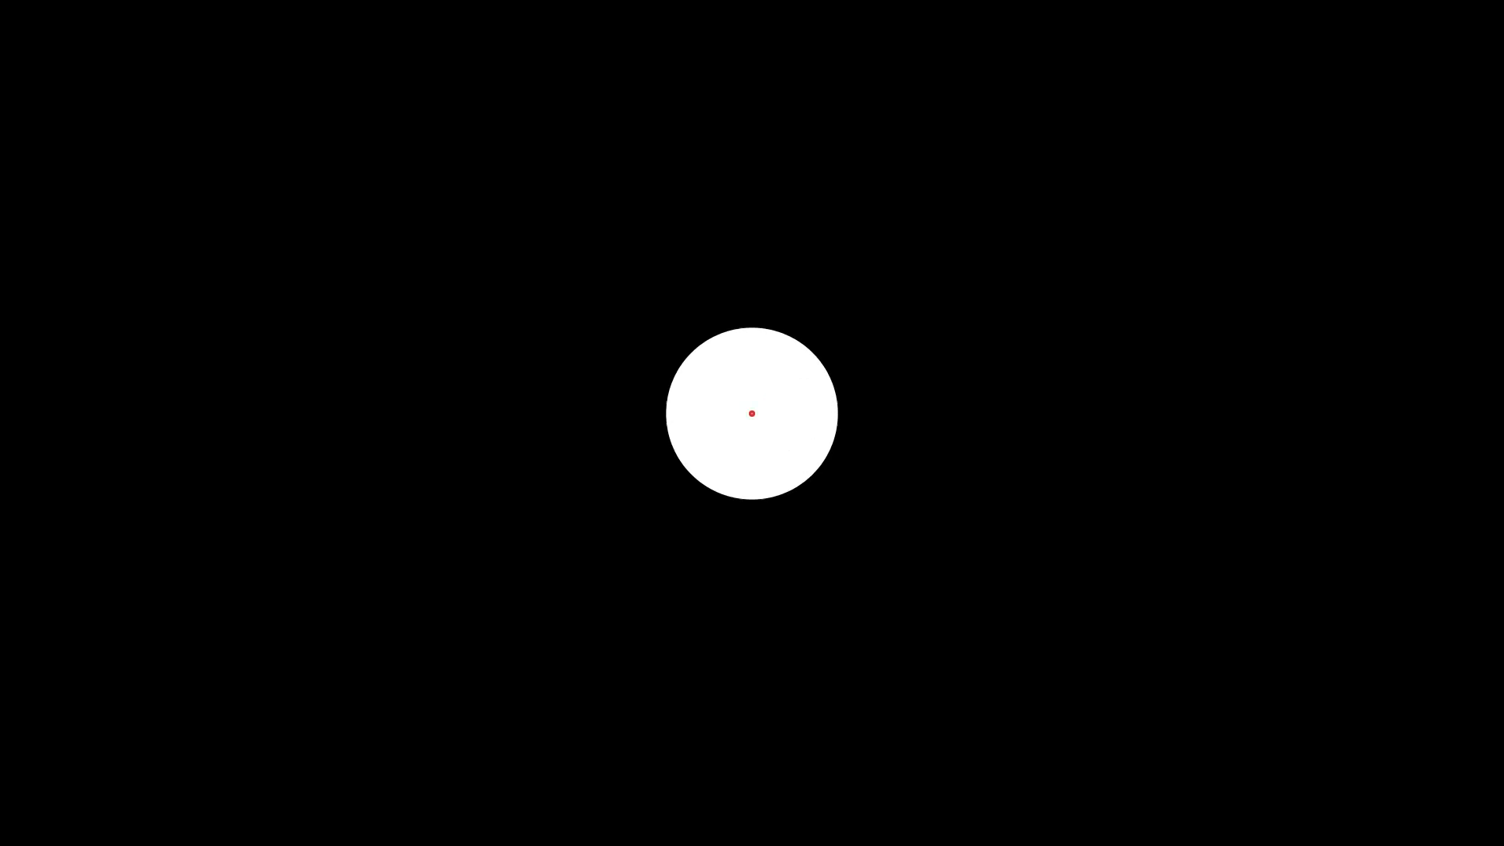